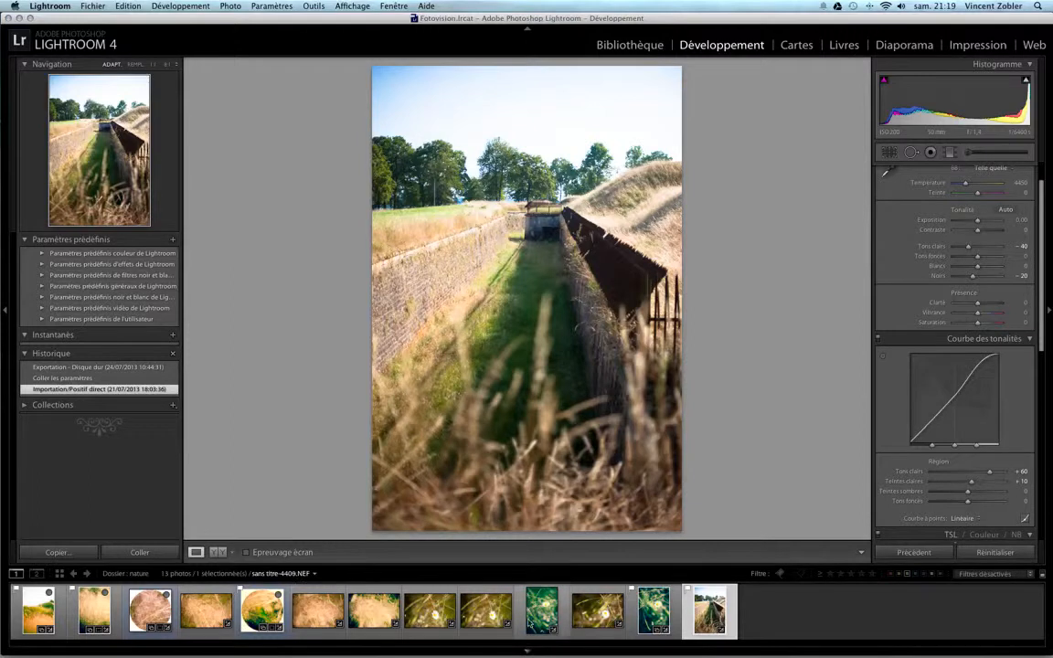
Hide the filmstrip and inspect the grass and the distant railing at high magnification, ending with the whole photo fitted in view
left_click(526, 652)
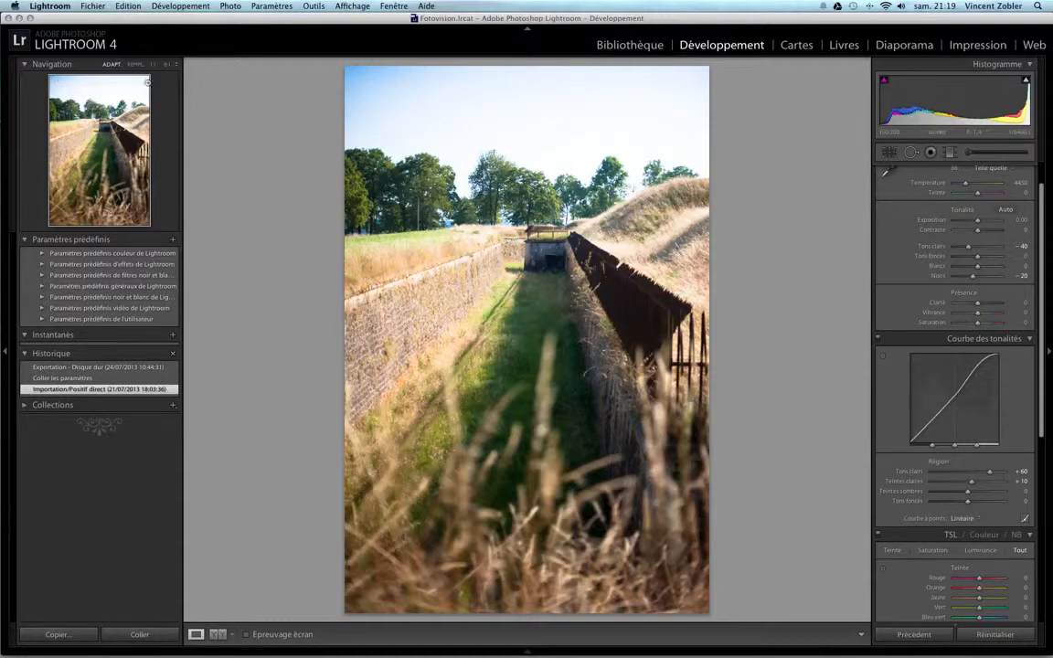
left_click(102, 142)
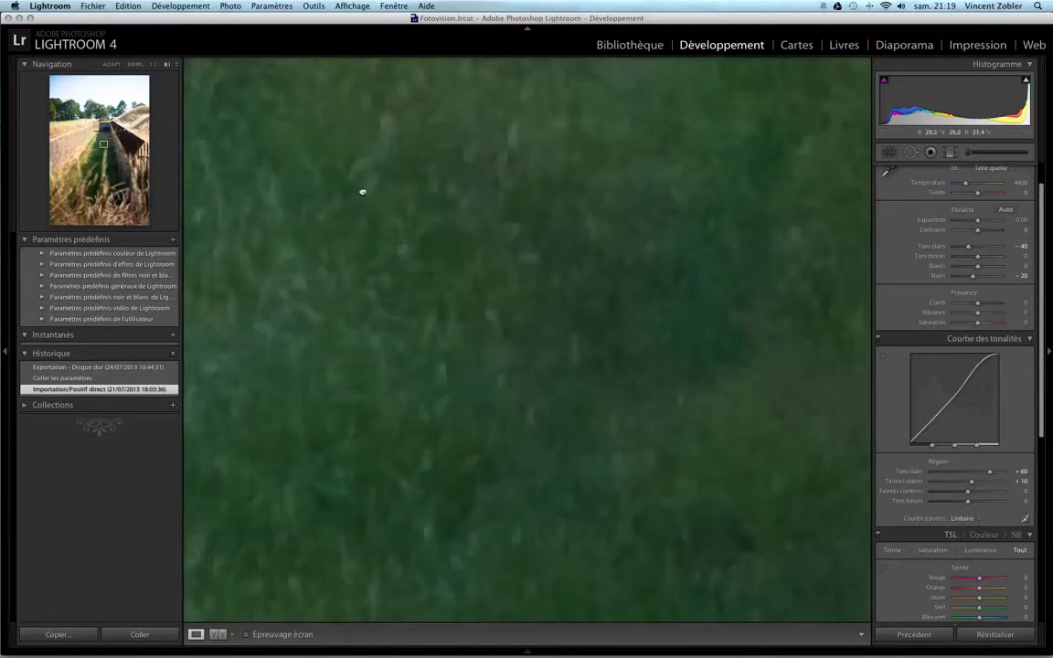
left_click_drag(362, 192, 414, 275)
left_click(103, 142)
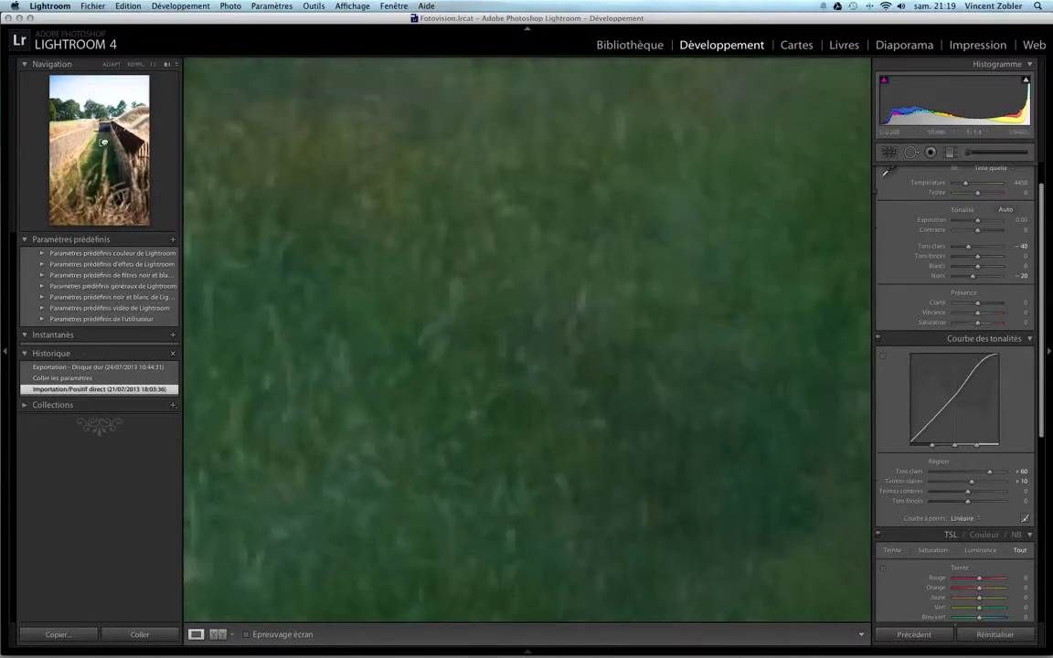
mouse_move(103, 142)
left_mouse_down()
mouse_move(96, 110)
mouse_move(99, 122)
left_mouse_up()
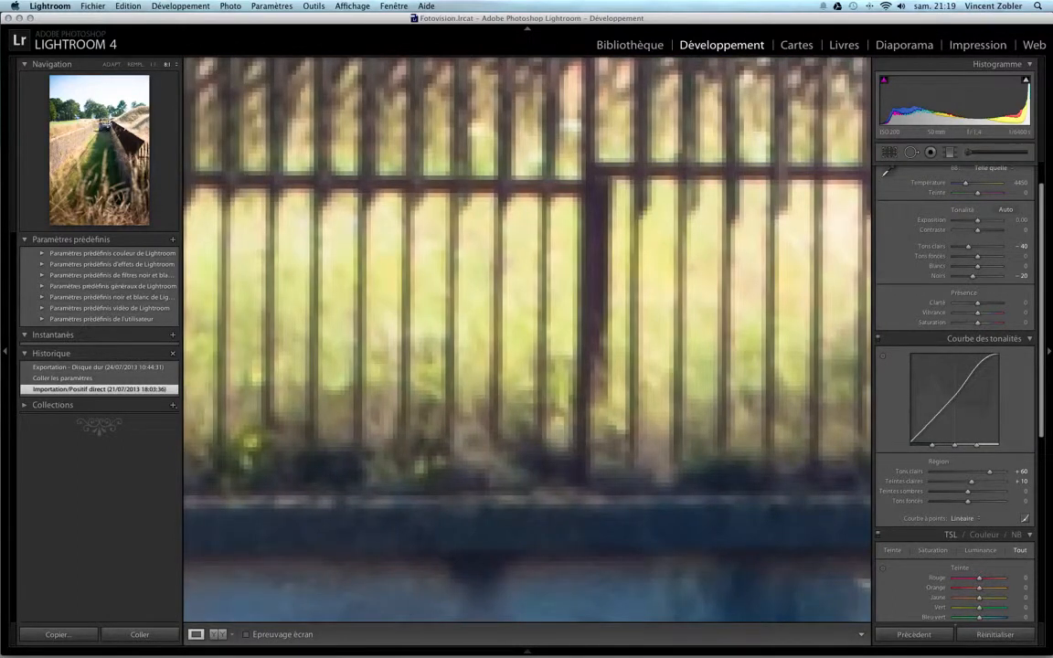
left_click(111, 65)
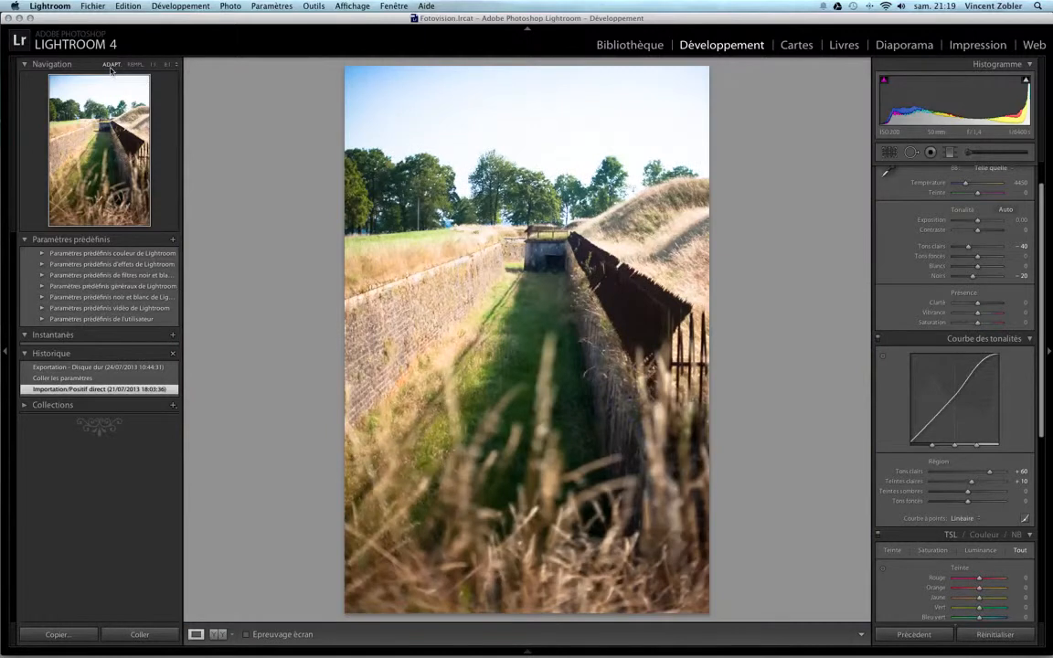
Browse the colour, effects and black-and-white filter preset groups, collapsing each one after viewing
left_click(41, 255)
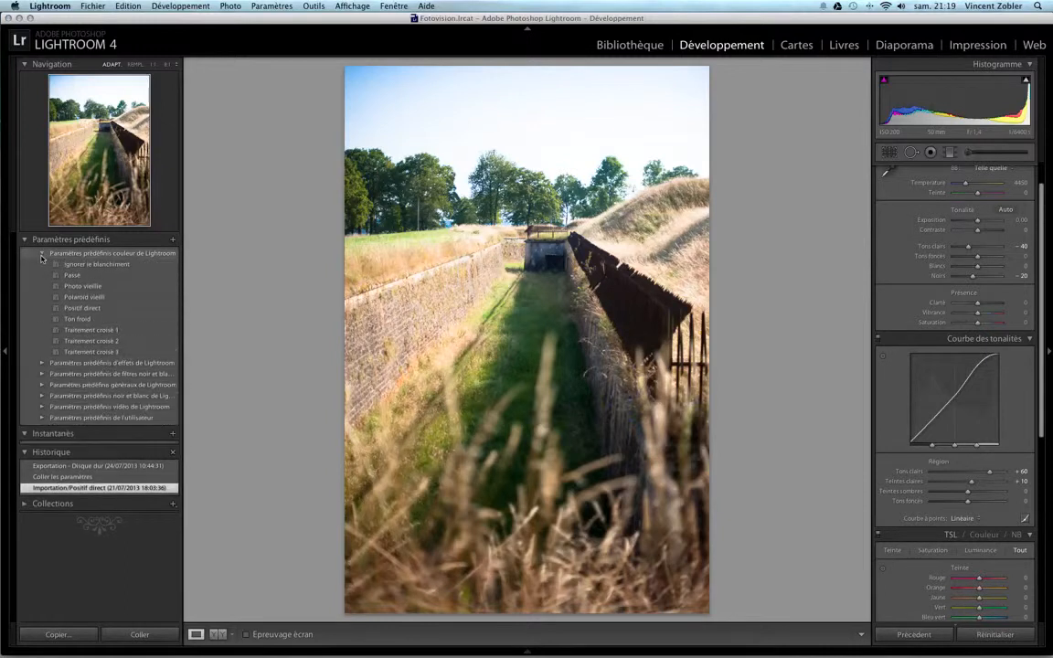
left_click(41, 256)
left_click(41, 266)
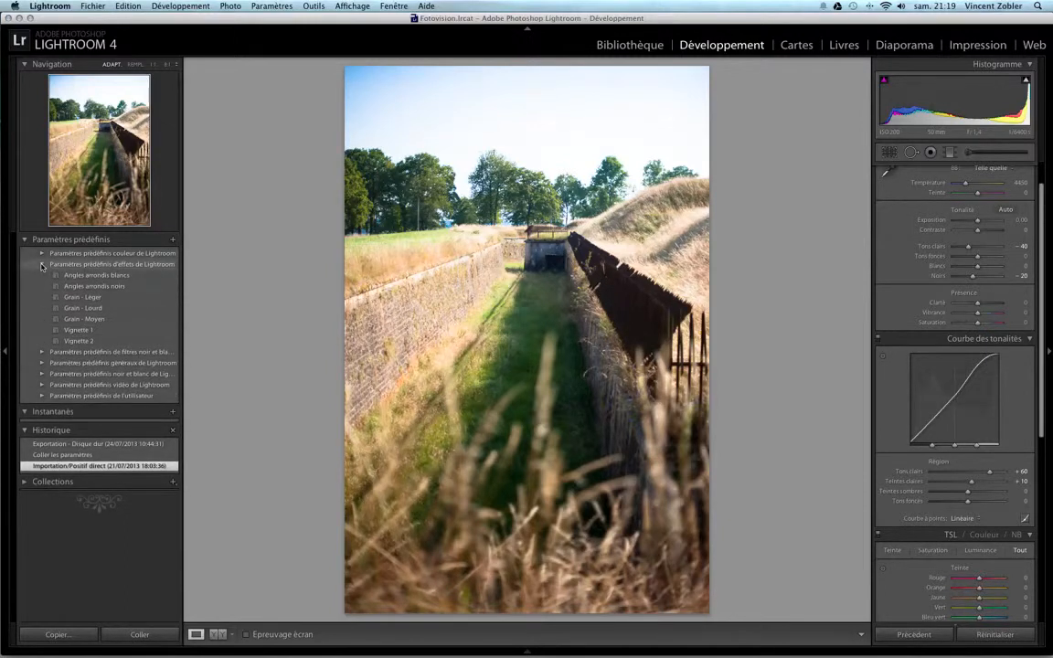
left_click(41, 265)
left_click(42, 276)
left_click(41, 276)
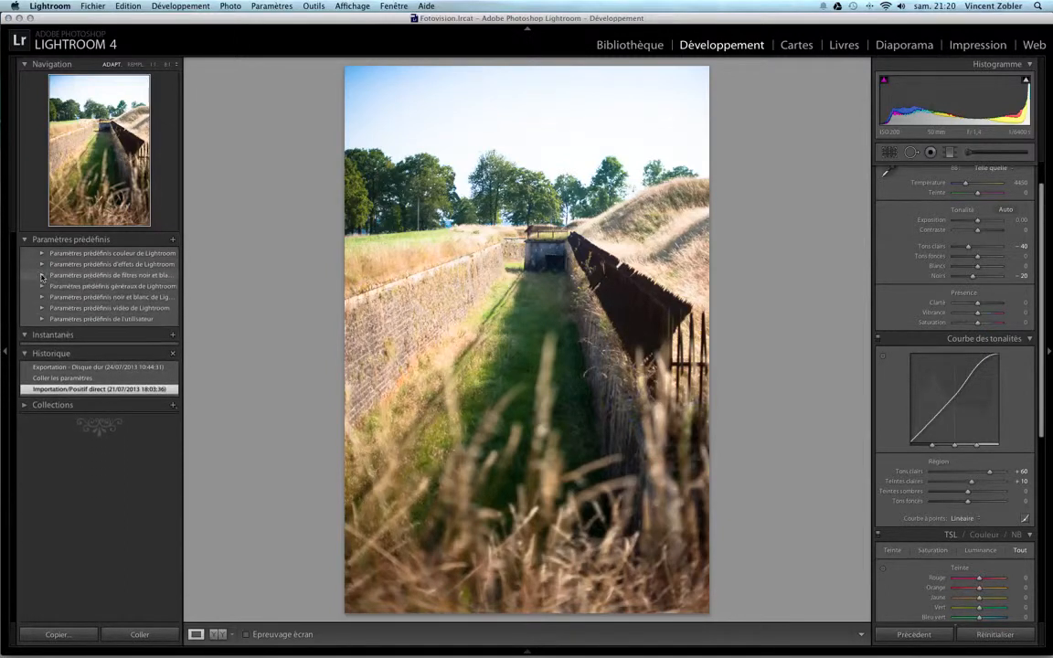
Try the Photo vieillie colour preset on the photo, combined with the Vignette 2 effect preset
left_click(42, 255)
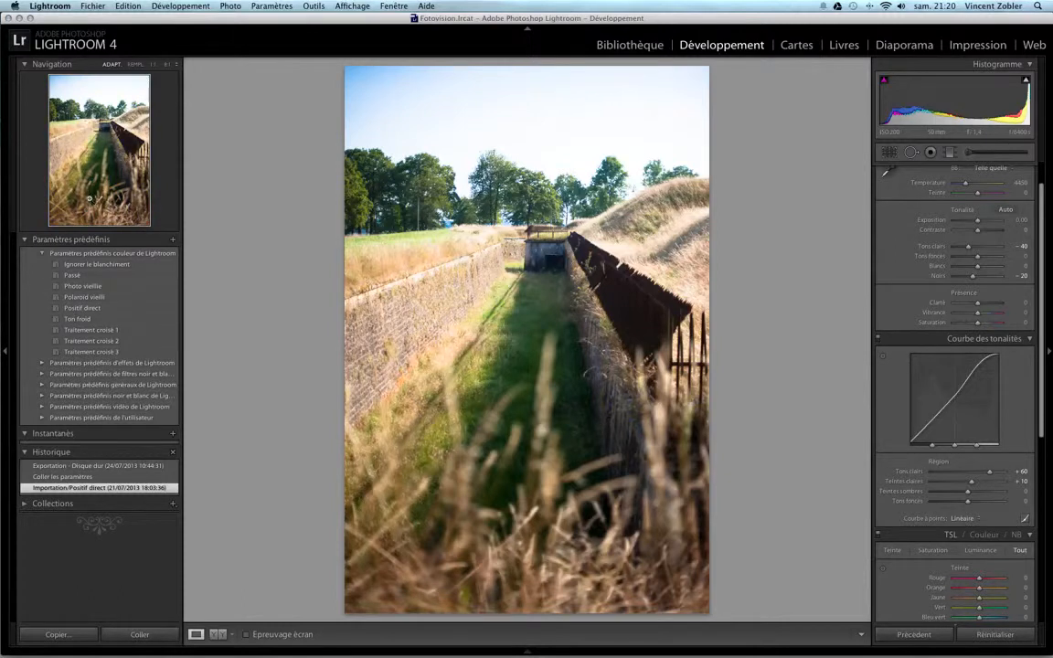
left_click(87, 288)
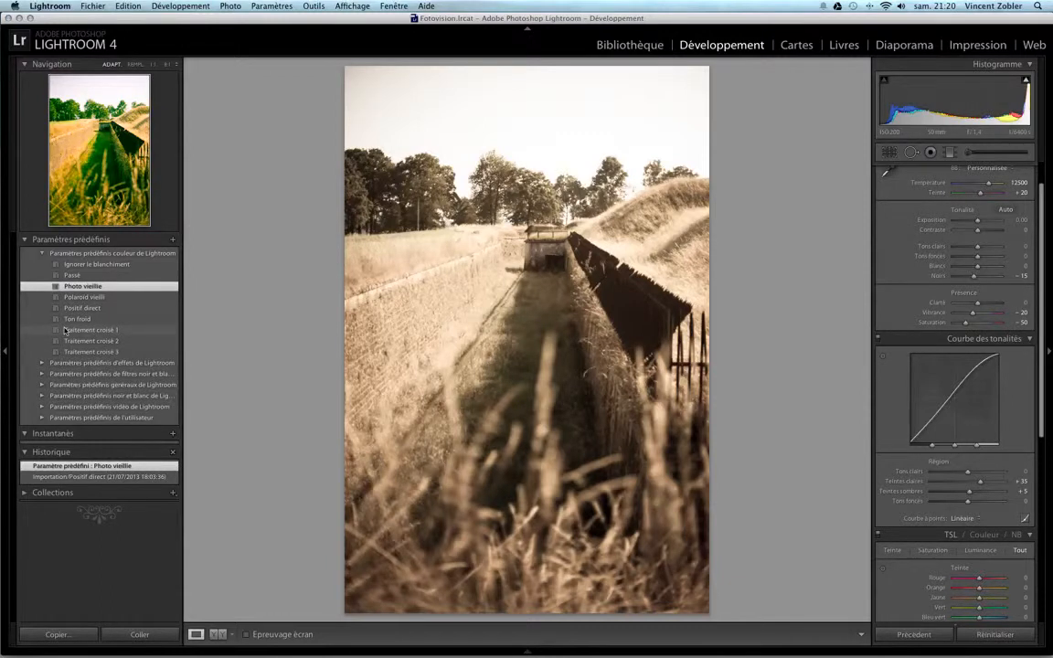
left_click(41, 363)
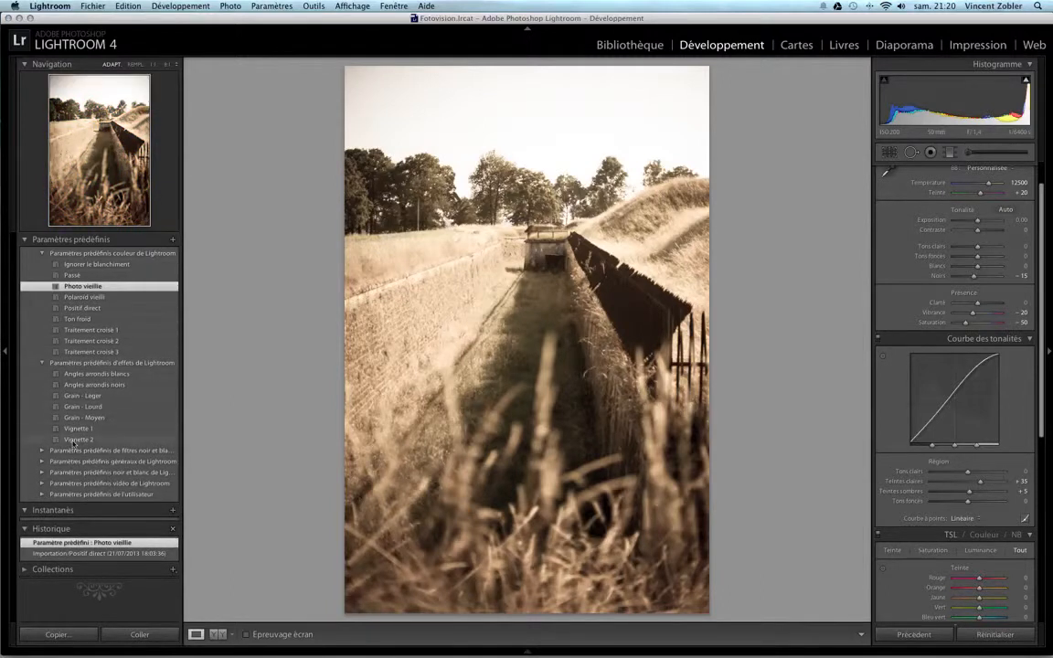
left_click(75, 441)
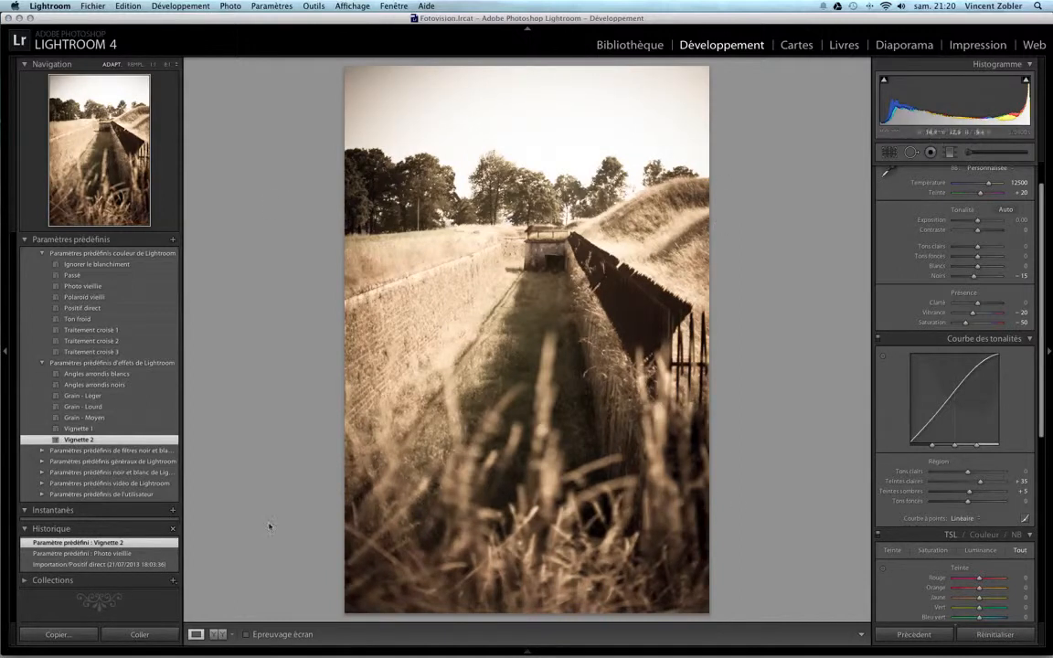
Look through the black-and-white filter presets and the general Lightroom presets
left_click(43, 452)
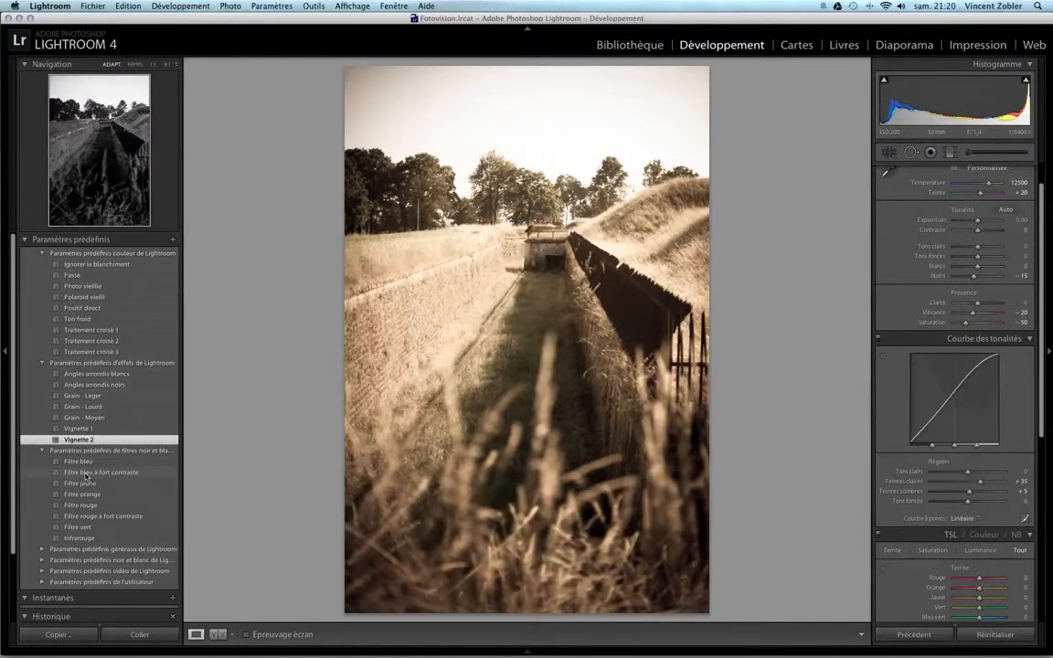
left_click(41, 452)
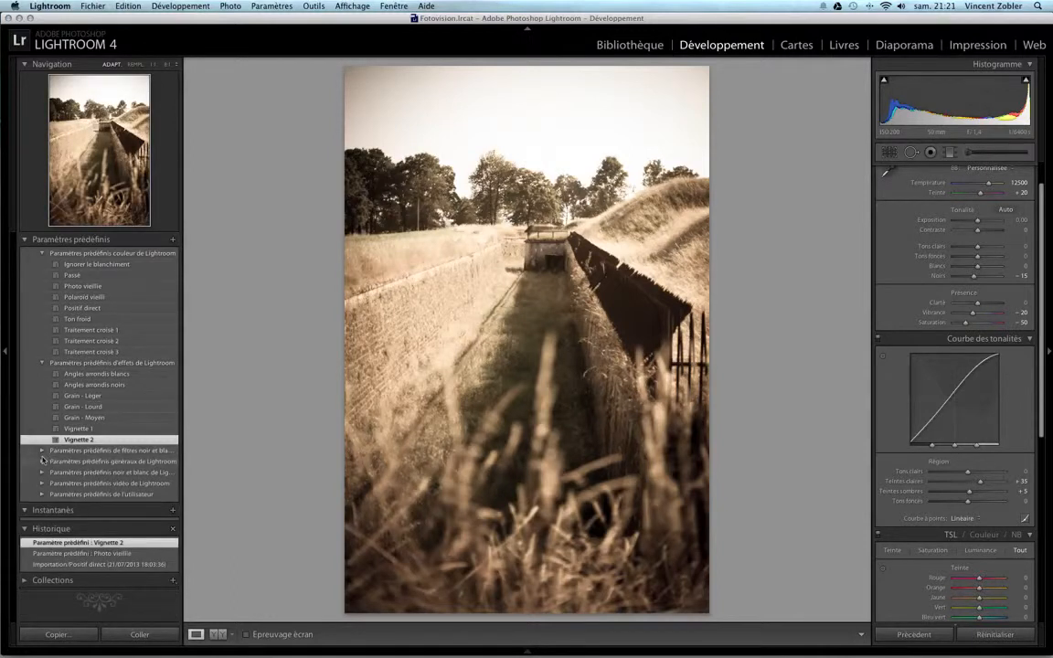
left_click(42, 462)
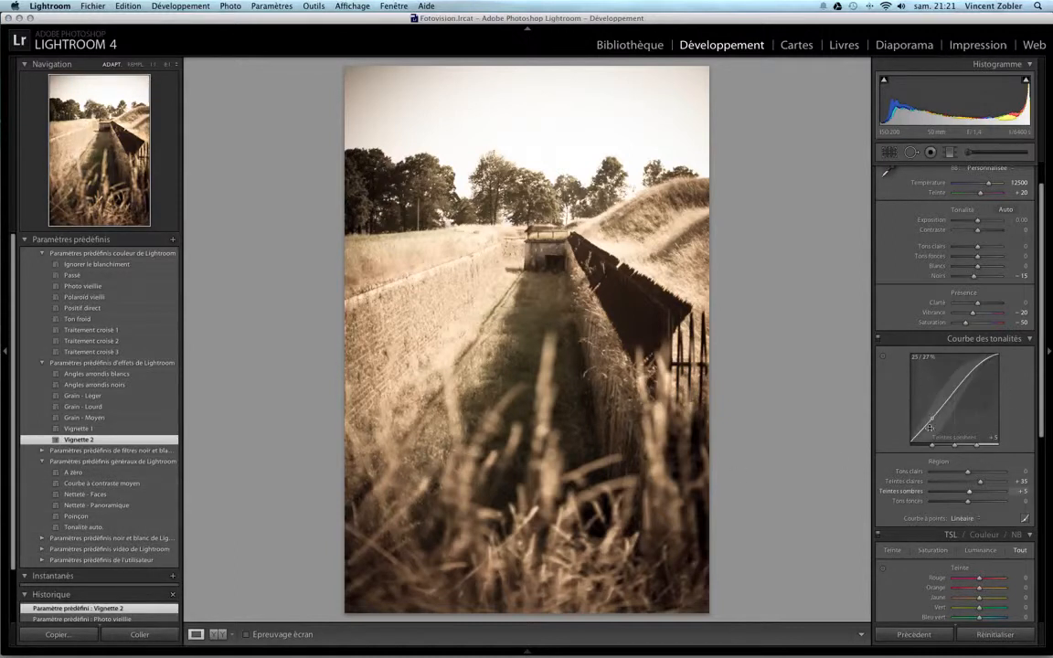
Lower Teintes sombres on the tone curve to -14 and collapse the open preset groups
left_click_drag(936, 418, 935, 419)
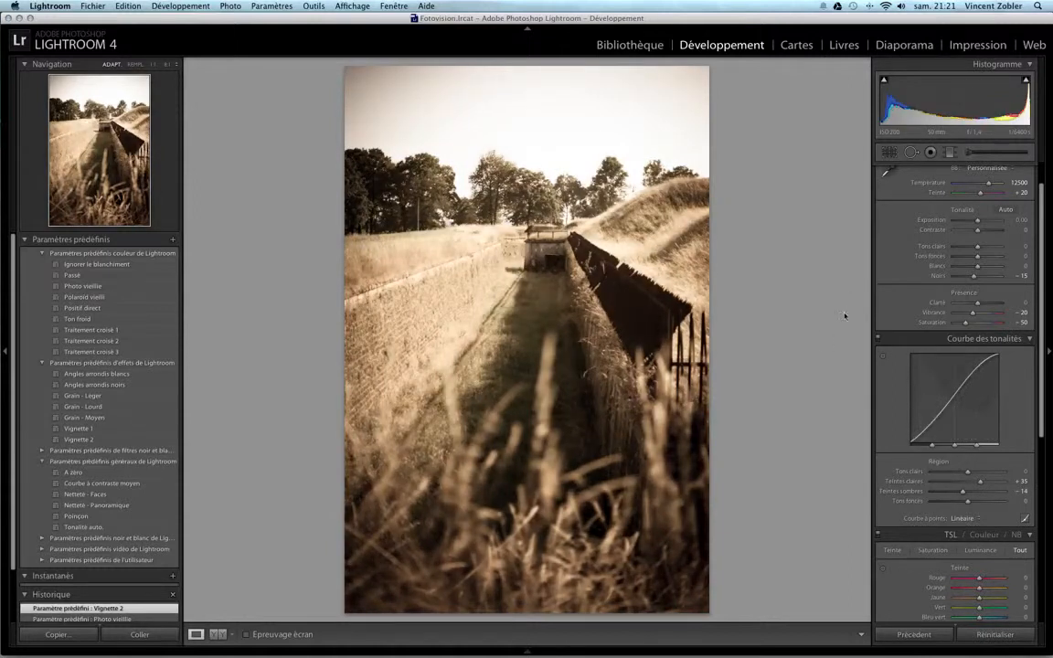
left_click(42, 462)
left_click(41, 363)
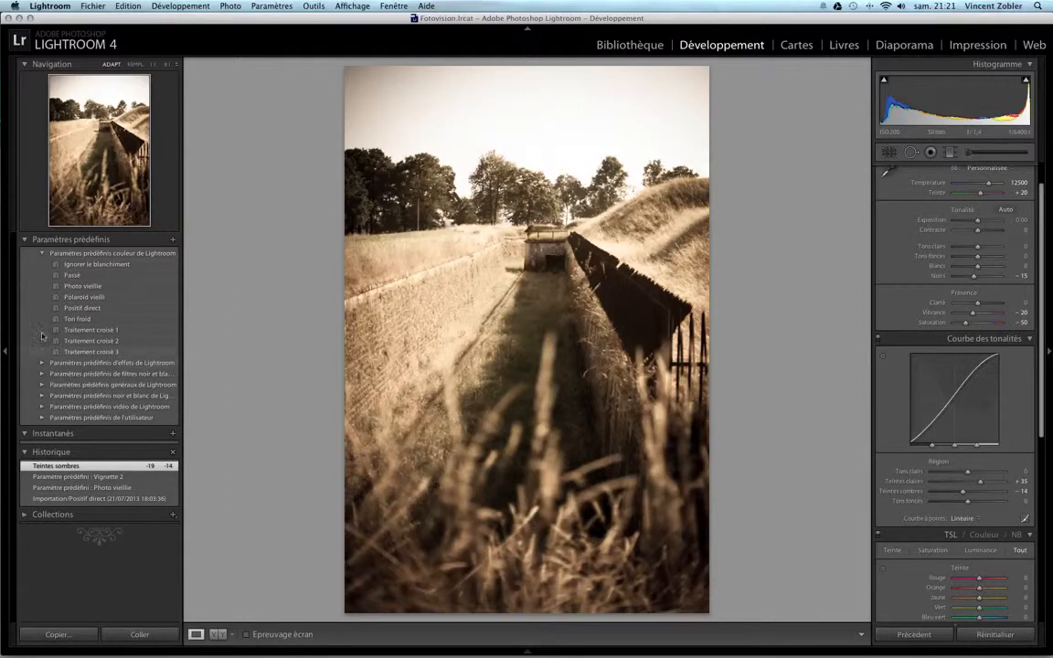
left_click(41, 254)
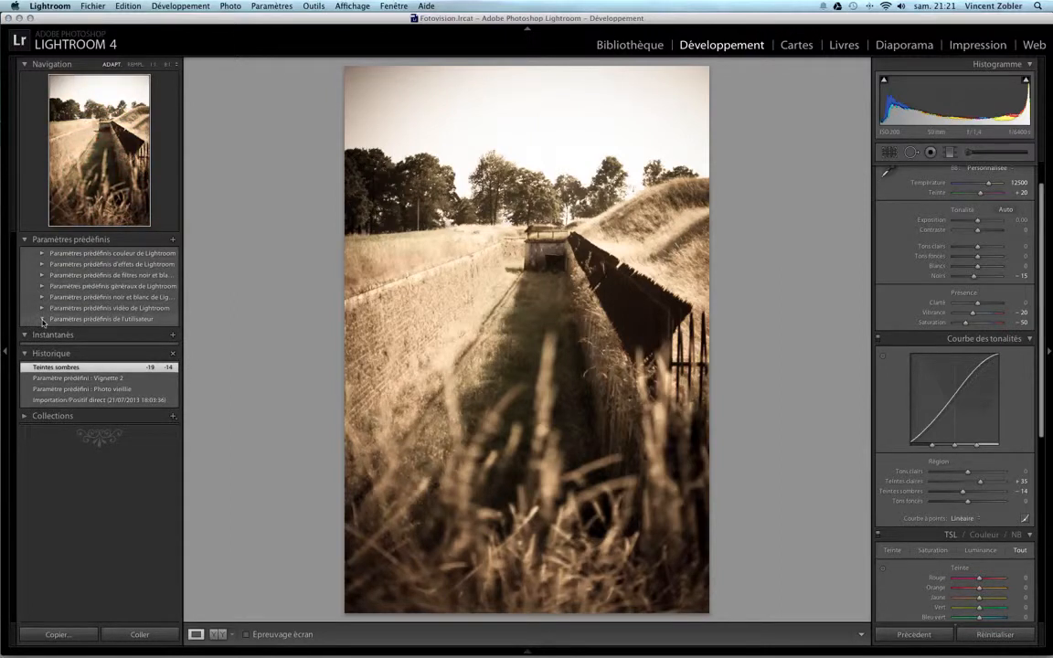
Check the user presets group and the Instantanés section for saved entries
left_click(118, 322)
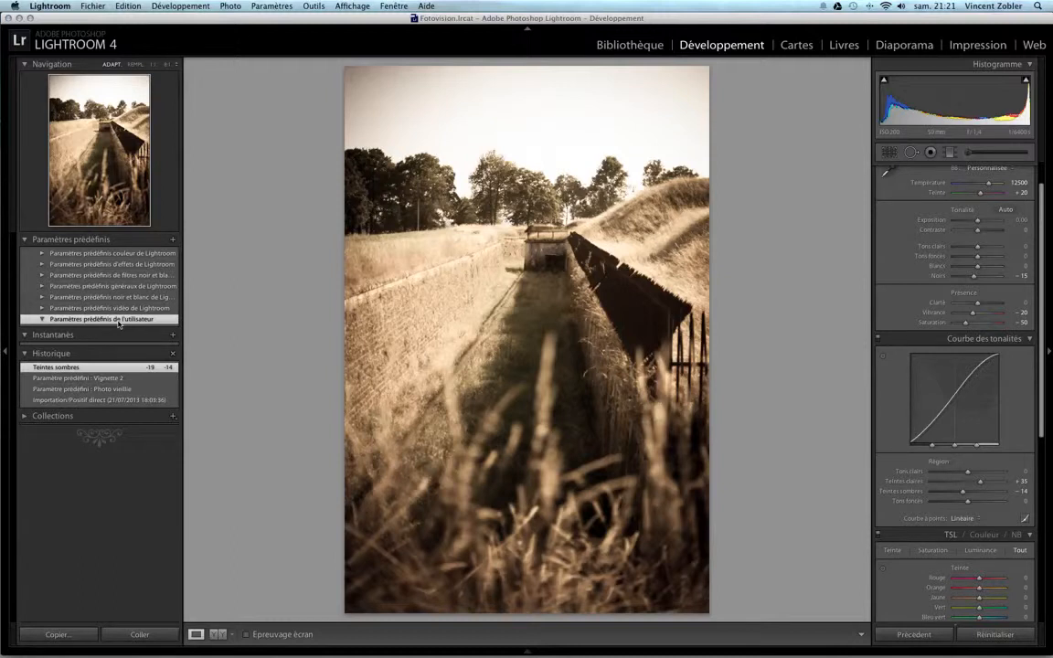
left_click(25, 335)
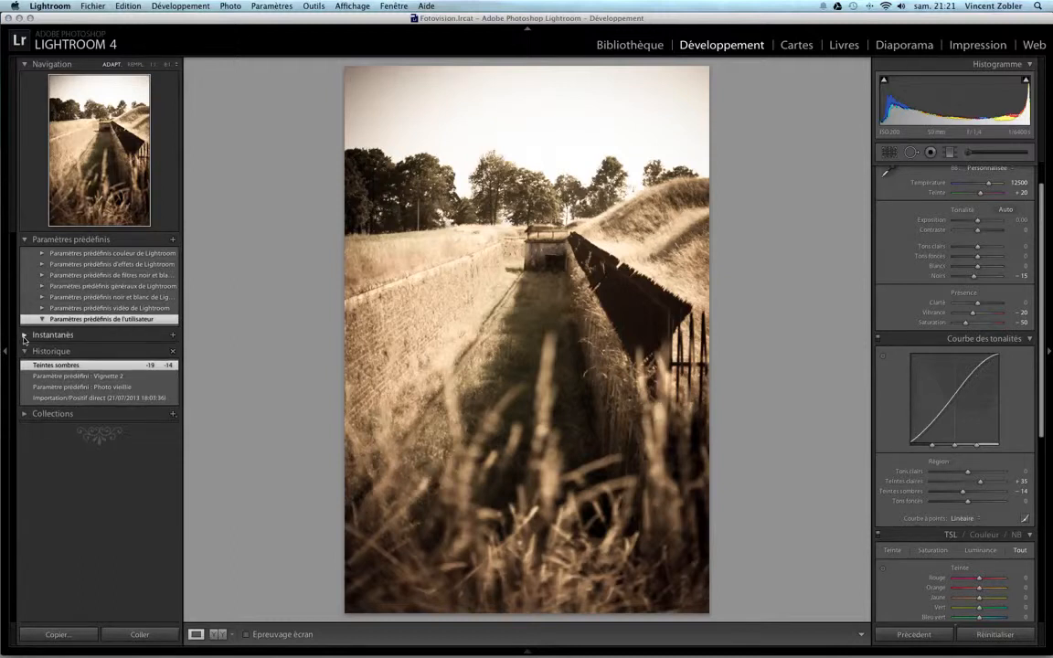
left_click(24, 336)
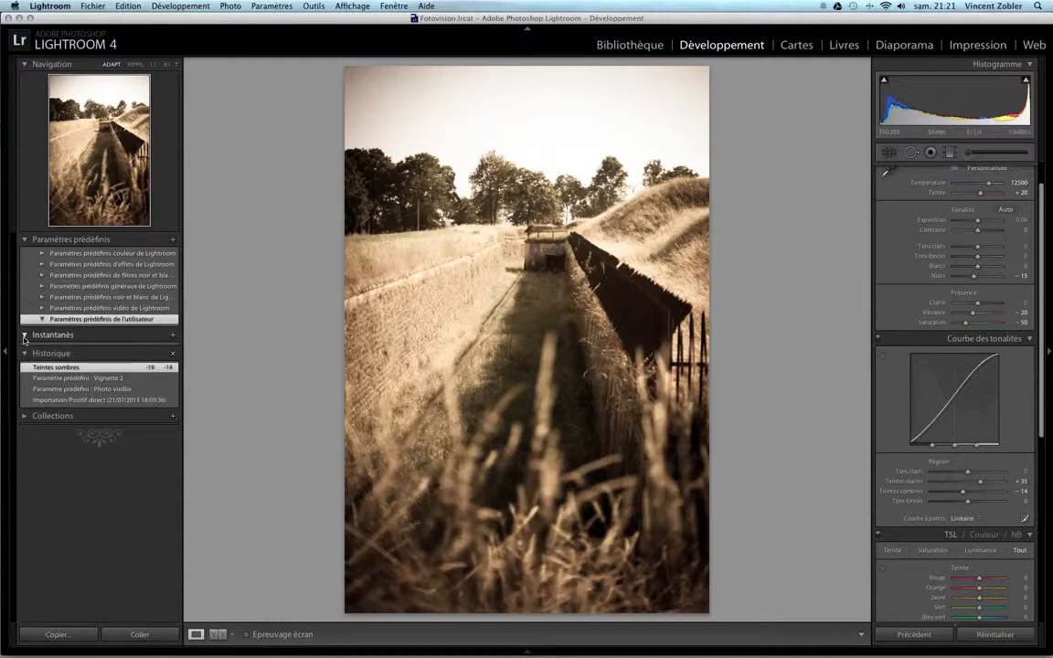
Restore the photo to its Importation/Positif direct state from the history and collapse the history list
left_click(57, 400)
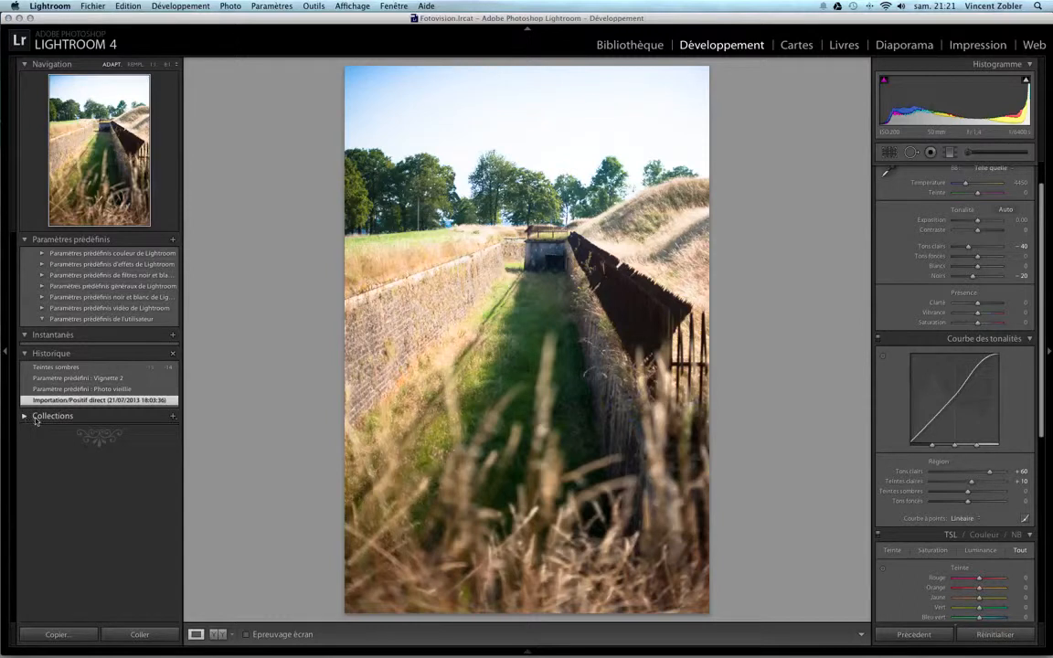
left_click(46, 353)
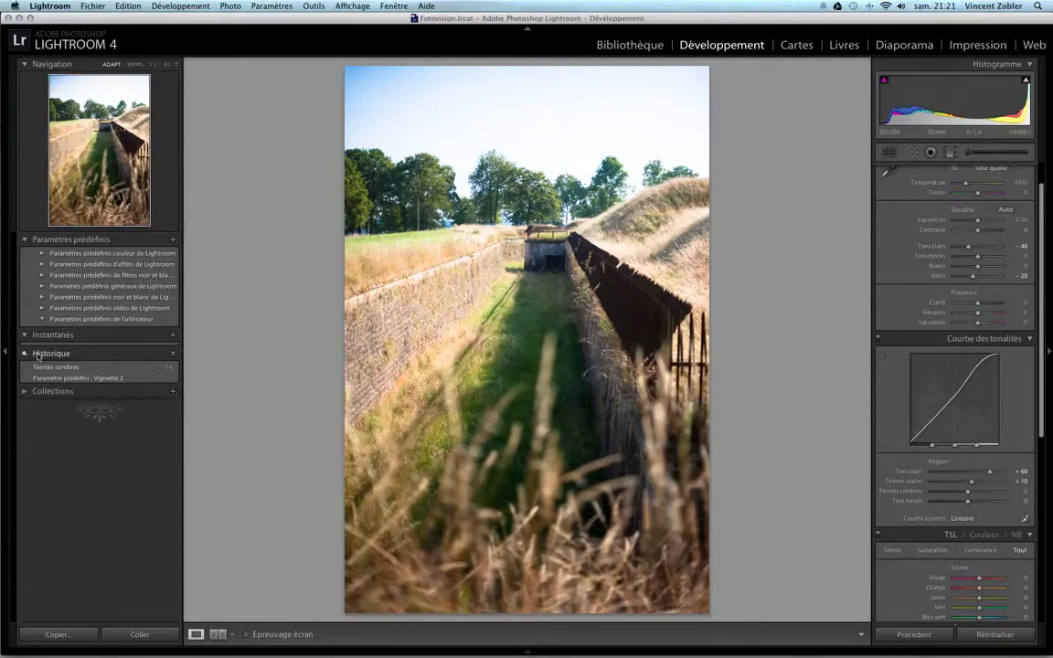
Apply the Photo vieillie colour preset followed by the Vignette 2 effect preset to the restored photo
left_click(67, 255)
left_click(83, 286)
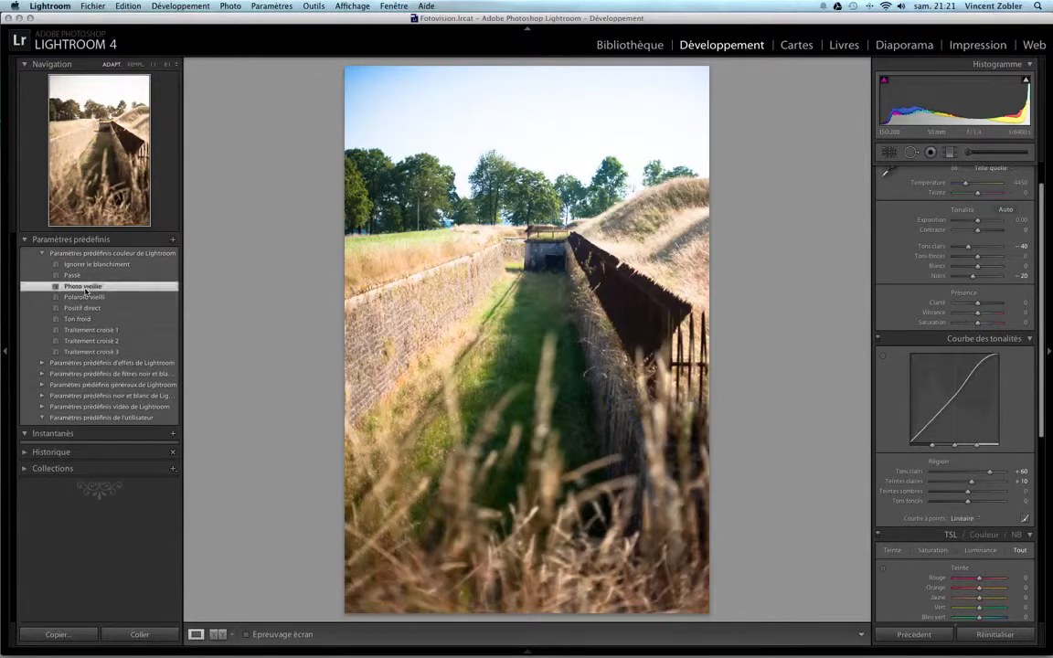
left_click(43, 365)
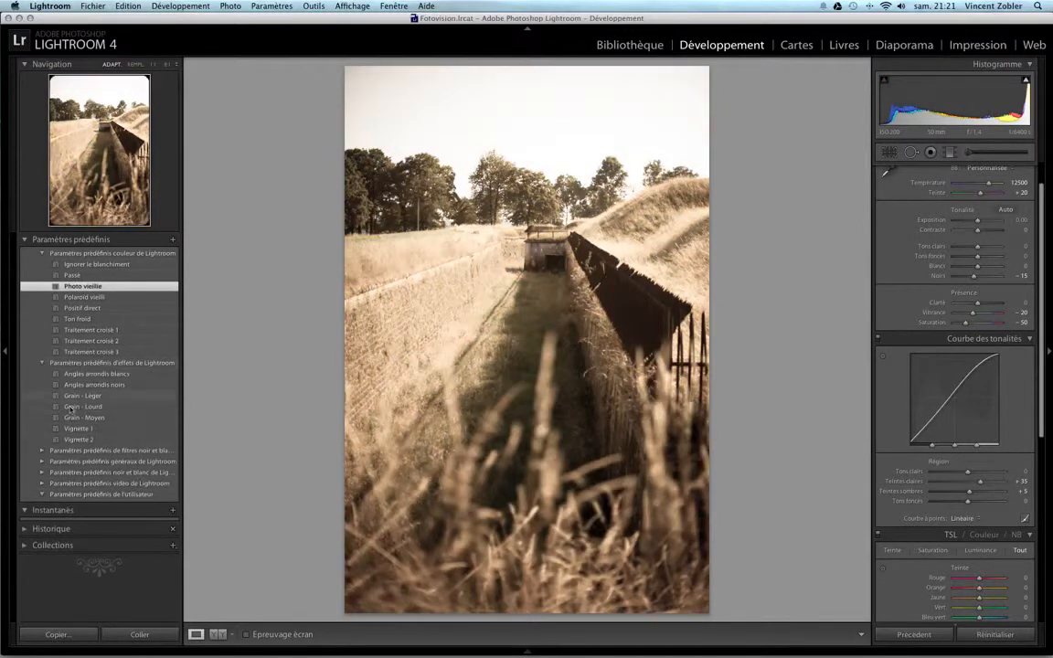
left_click(75, 441)
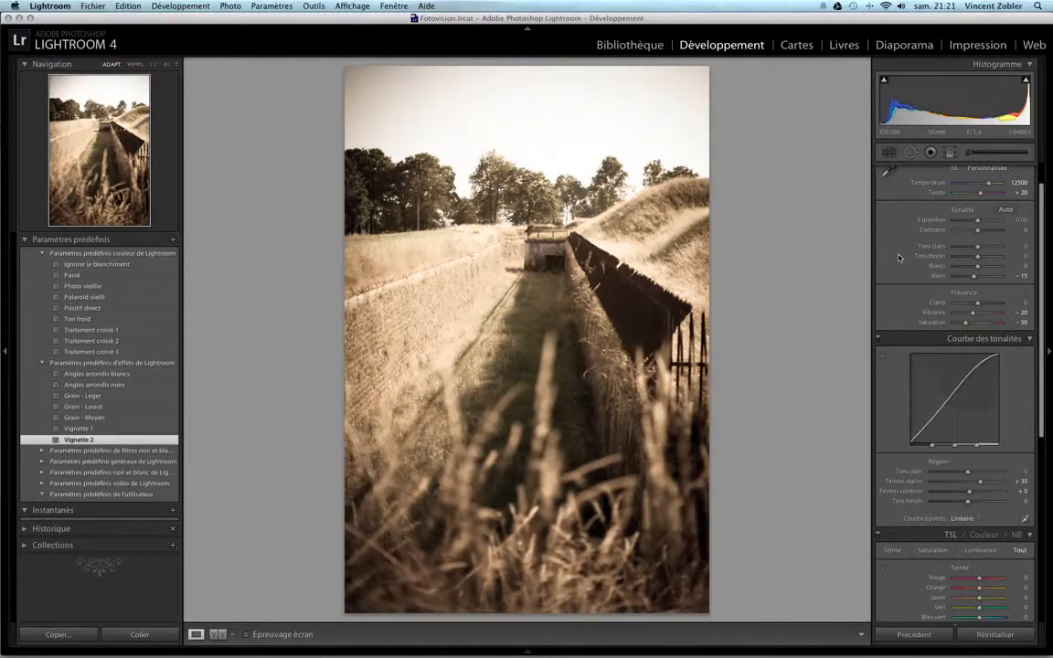
Set the photo's Exposition to -0,90 and Contraste to -11
left_click_drag(977, 224, 975, 224)
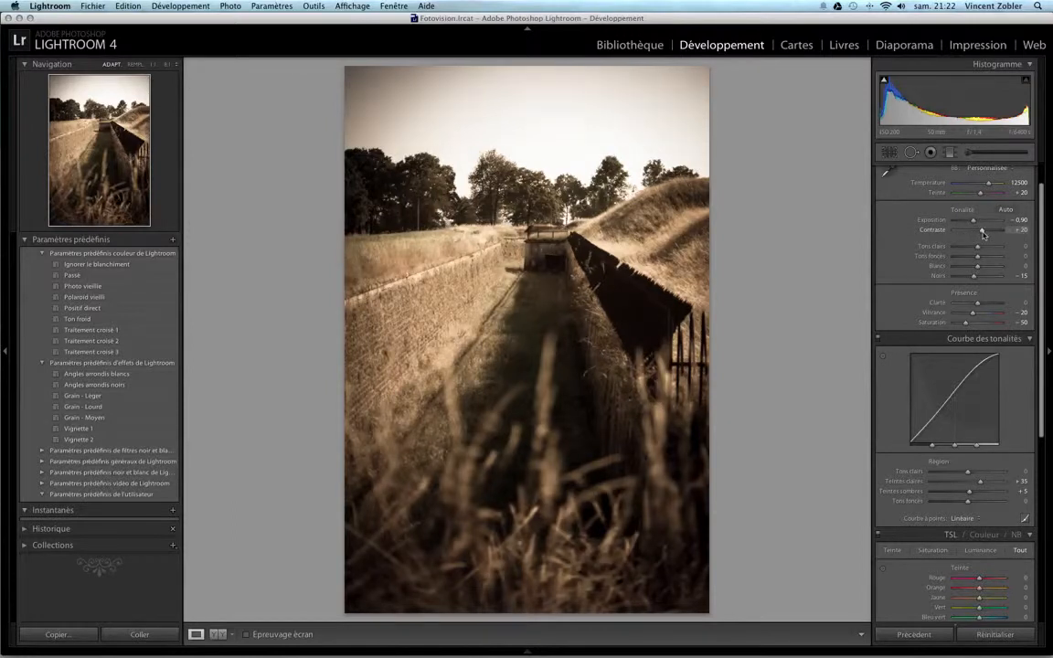
mouse_move(977, 230)
left_mouse_down()
mouse_move(989, 234)
mouse_move(975, 231)
left_mouse_up()
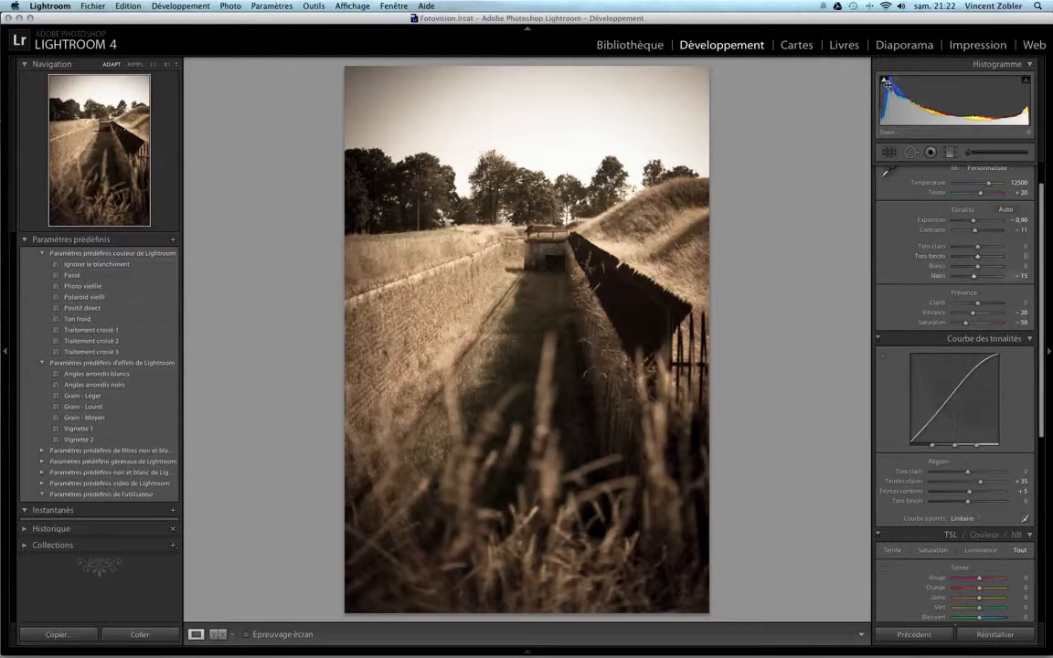
Turn on the shadow and highlight clipping warnings, test extreme Tons clairs values, and set Tons clairs to -44
mouse_move(885, 83)
left_click(884, 80)
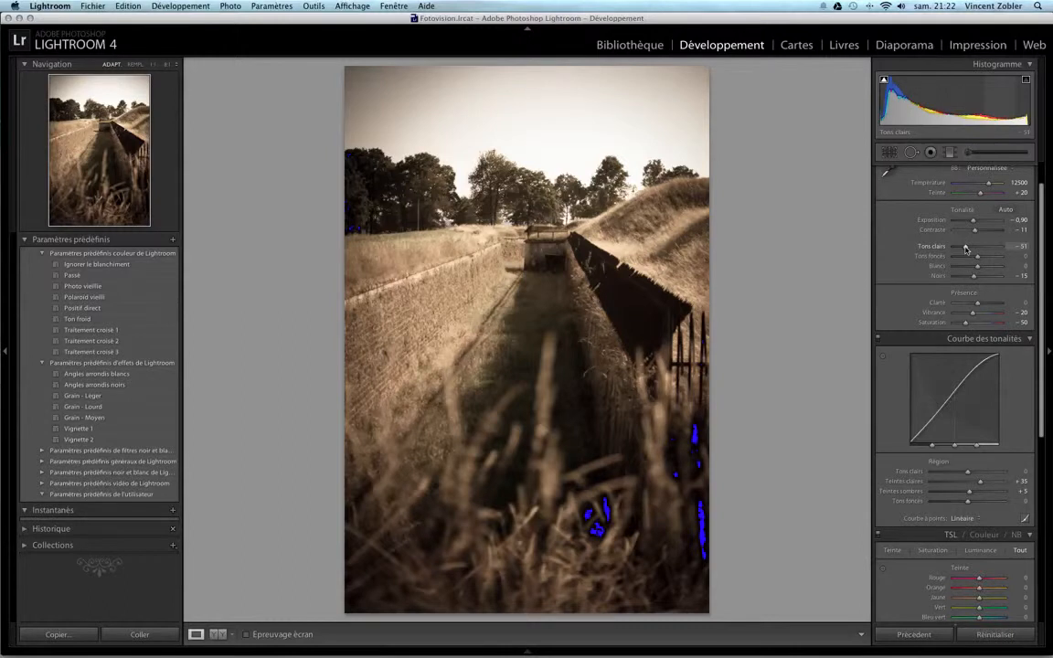
left_click(966, 248)
left_click_drag(968, 250, 999, 249)
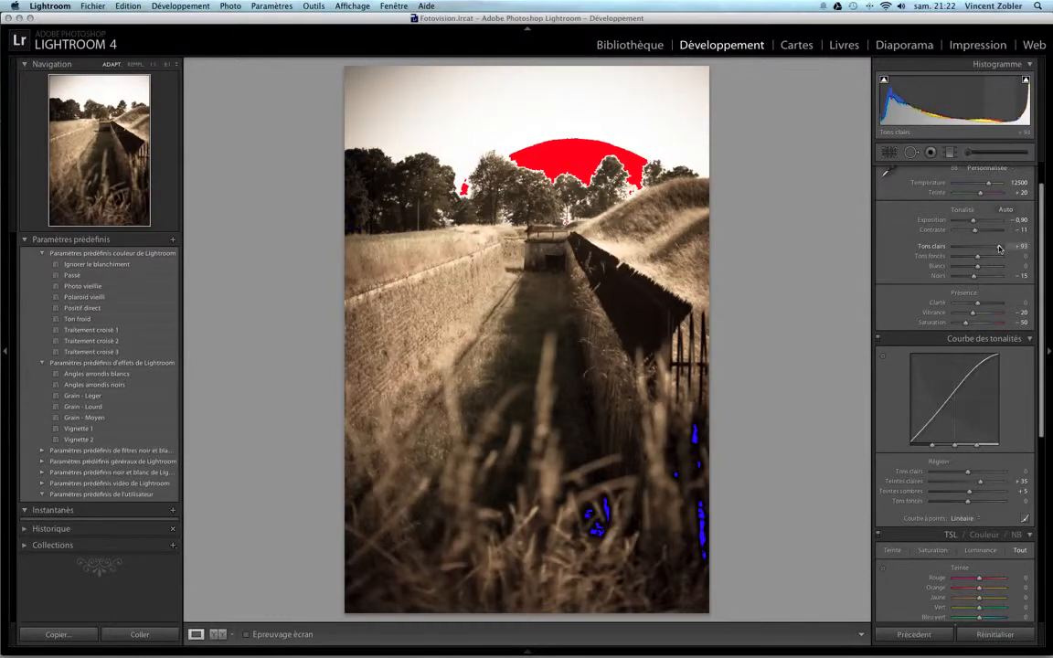
left_click_drag(1000, 249, 968, 254)
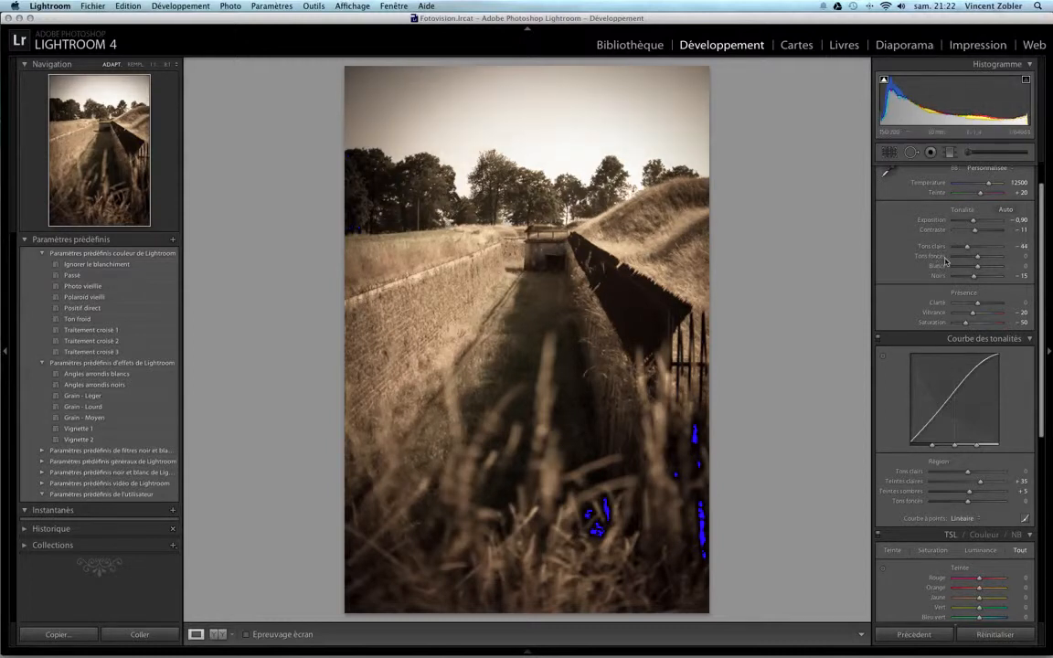
Set Tons foncés to +39, Blancs to +20, Noirs to -29 and Clarté to +58, and turn off the shadow clipping warning
mouse_move(974, 261)
left_mouse_down()
mouse_move(992, 260)
mouse_move(966, 269)
mouse_move(981, 271)
left_mouse_up()
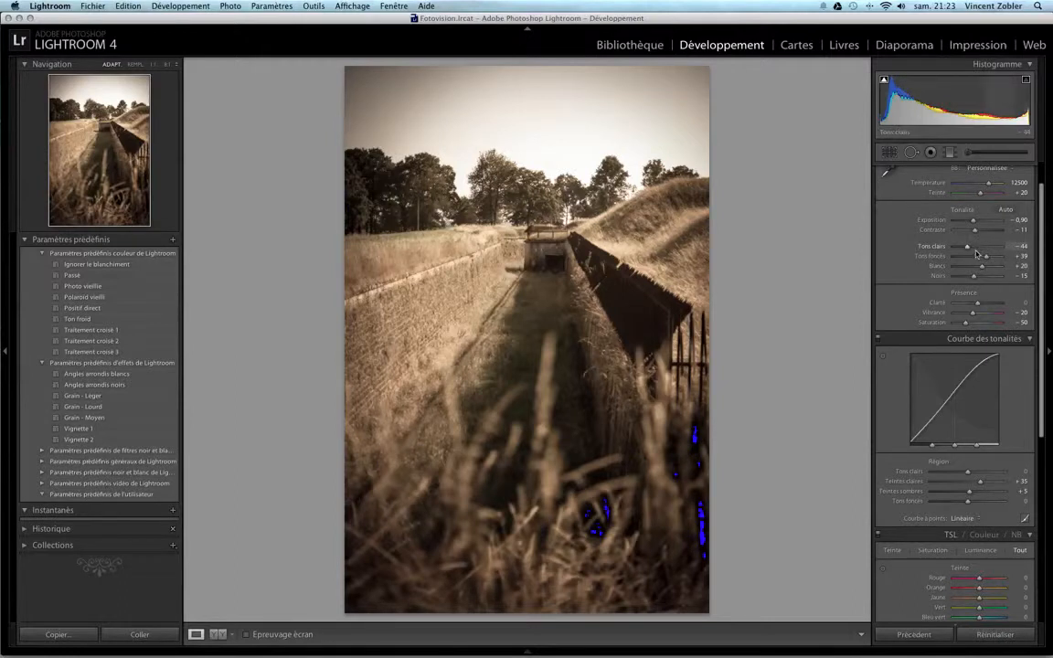
left_click_drag(975, 278, 971, 280)
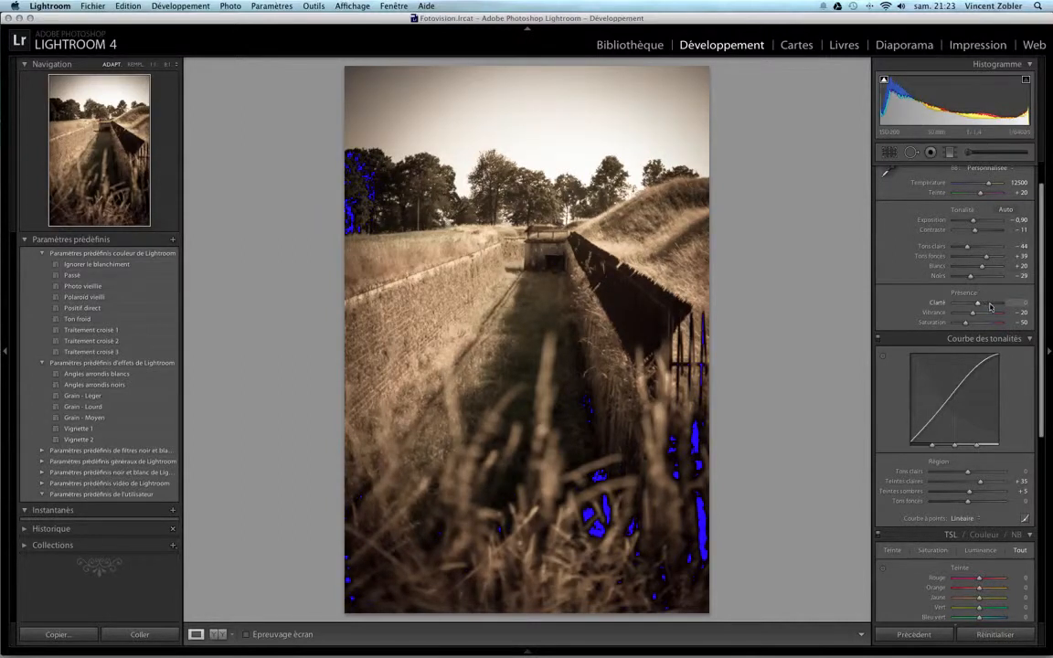
left_click_drag(977, 303, 992, 307)
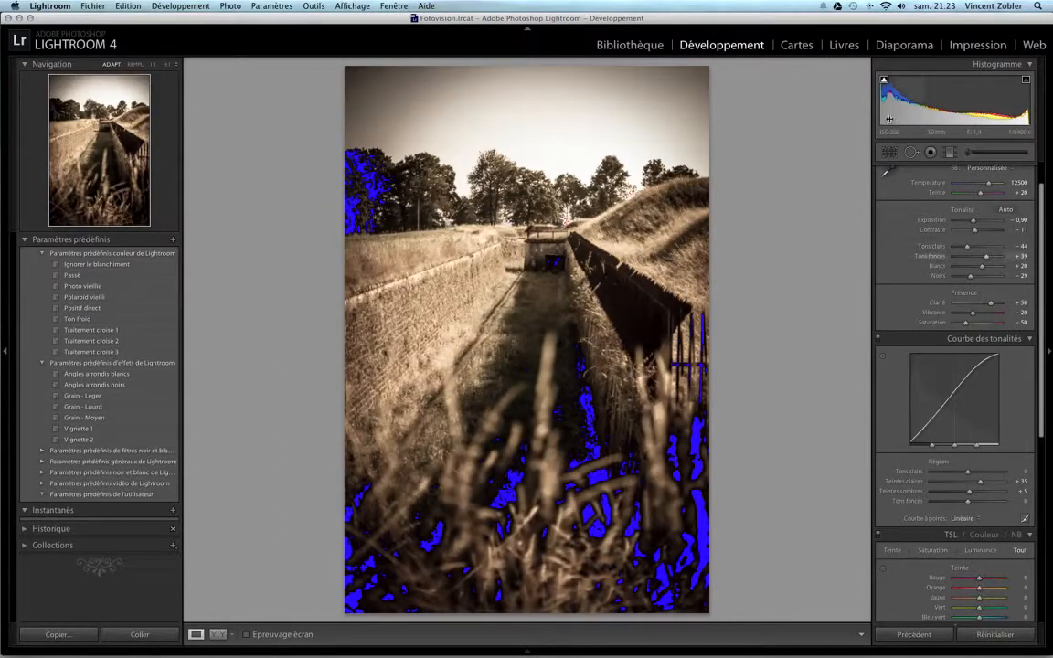
left_click(886, 85)
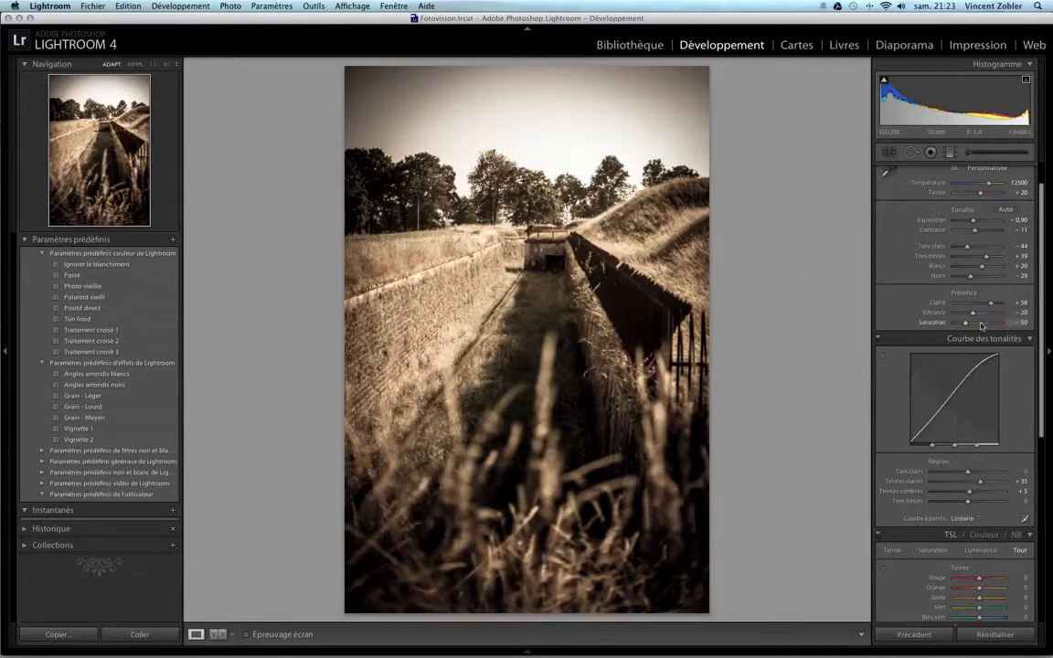
Set the photo's Saturation to -65 and Vibrance to +18
left_click_drag(967, 325, 966, 330)
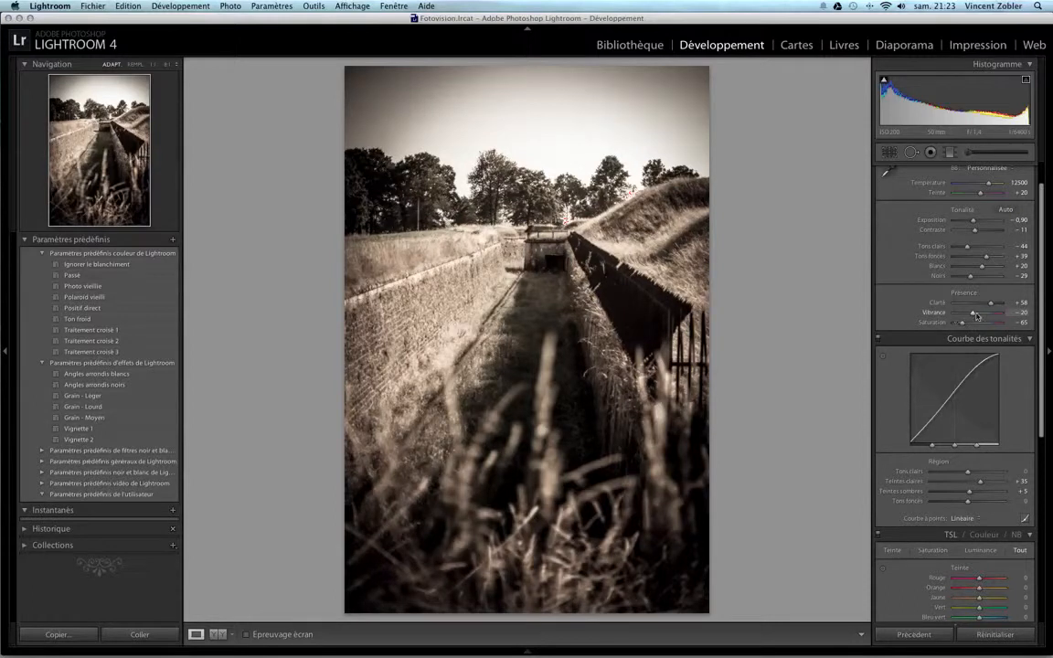
left_click_drag(977, 316, 987, 317)
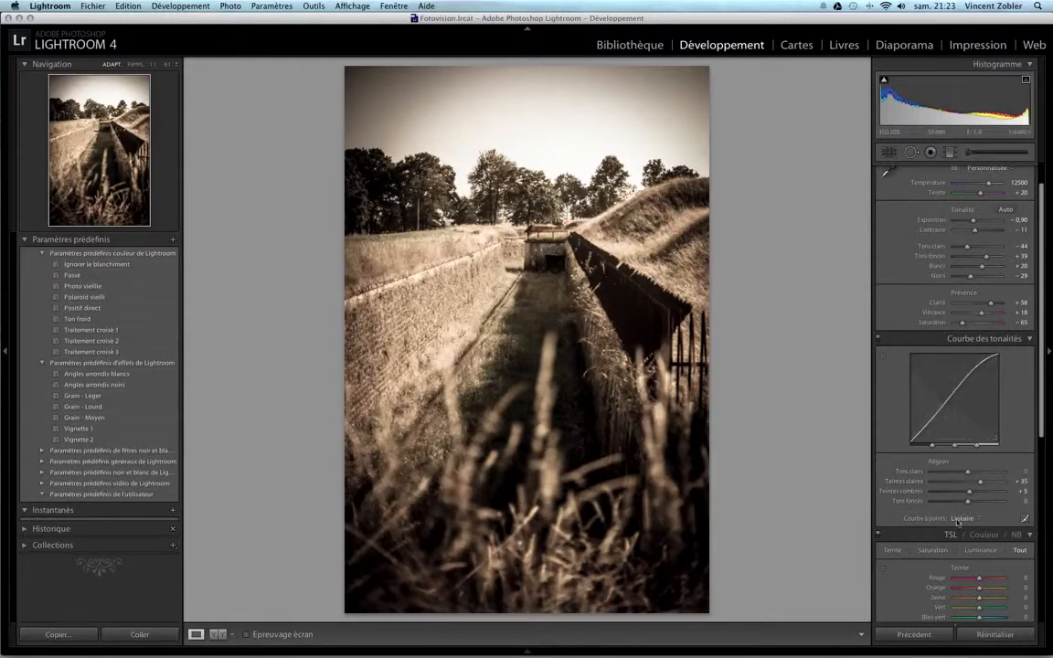
Try tone curve values of +20 for Tons clairs and +12 for Teintes claires
mouse_move(968, 472)
left_mouse_down()
mouse_move(951, 477)
mouse_move(976, 476)
left_mouse_up()
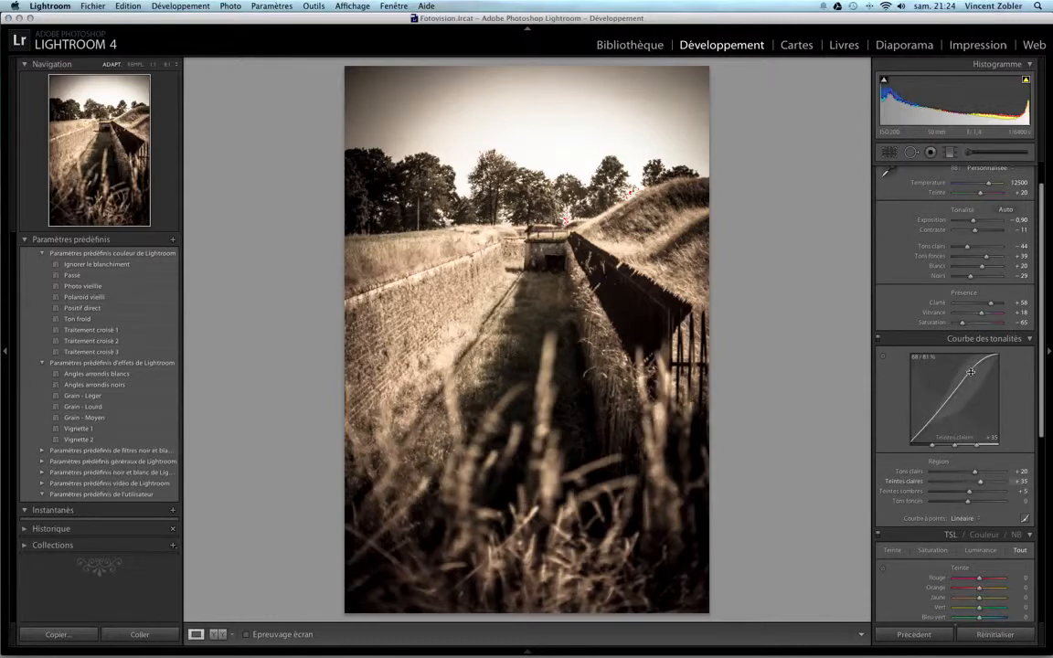
mouse_move(970, 373)
left_mouse_down()
mouse_move(970, 362)
mouse_move(970, 406)
mouse_move(970, 359)
mouse_move(956, 389)
left_mouse_up()
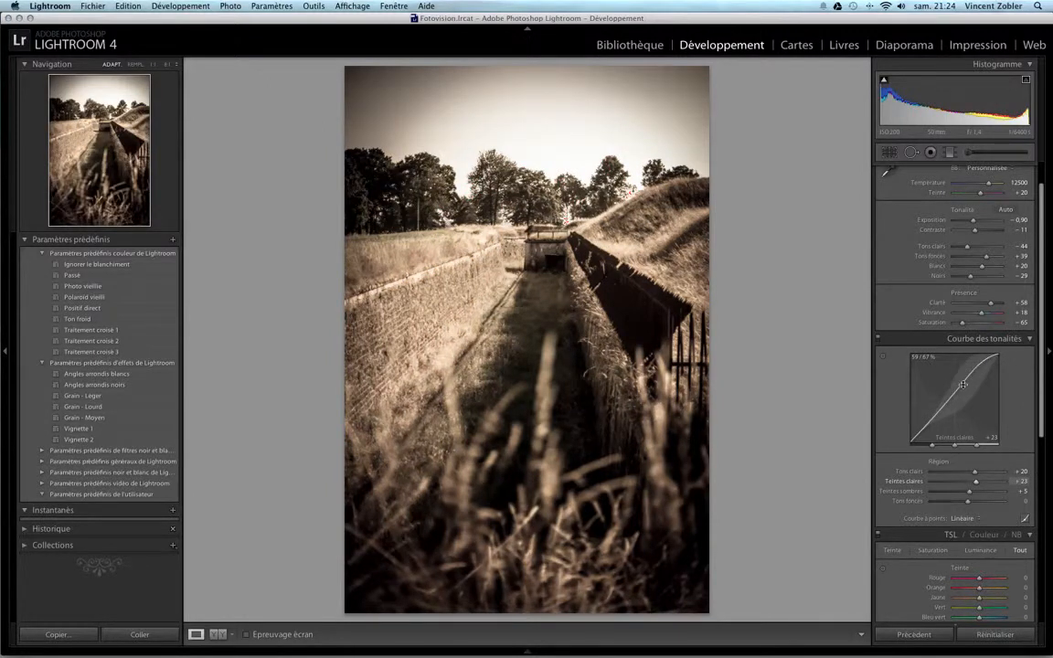
mouse_move(963, 382)
left_mouse_down()
mouse_move(963, 372)
mouse_move(963, 385)
left_mouse_up()
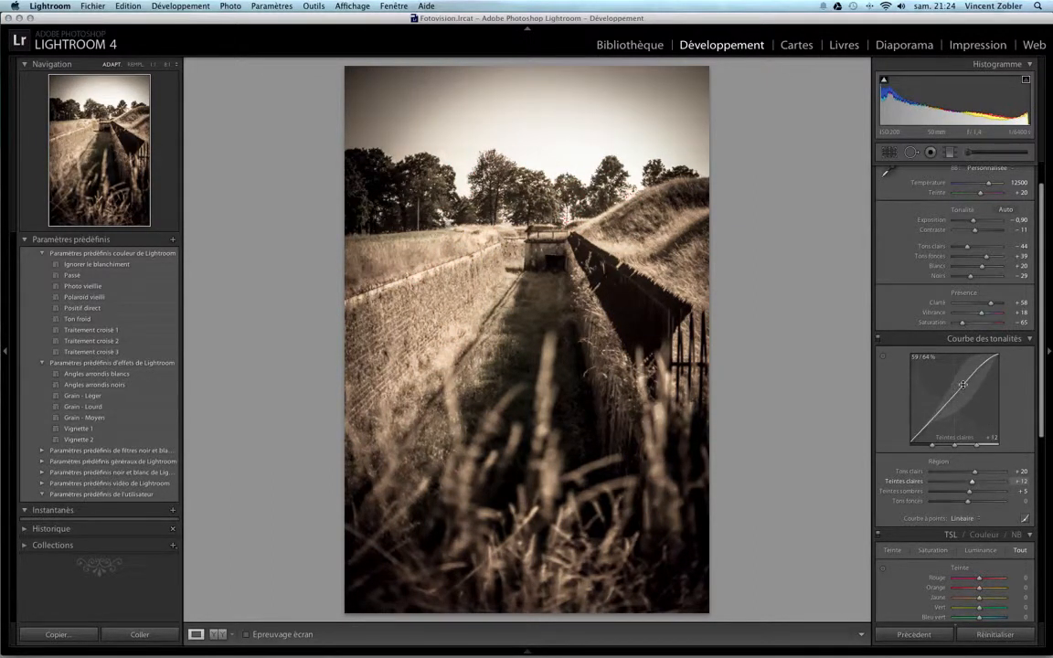
With targeted adjustment on the photo, set the tone curve's Tons clairs to -13, Teintes claires to +21 and Tons foncés to -20
left_click(883, 359)
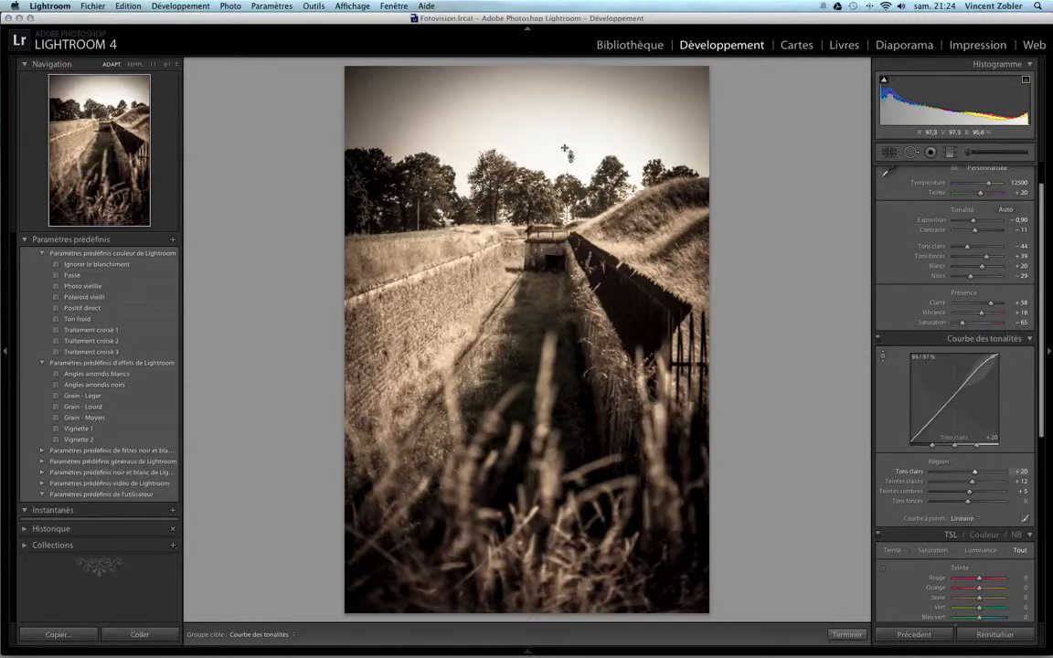
mouse_move(566, 176)
left_mouse_down()
mouse_move(566, 153)
mouse_move(567, 211)
mouse_move(567, 185)
left_mouse_up()
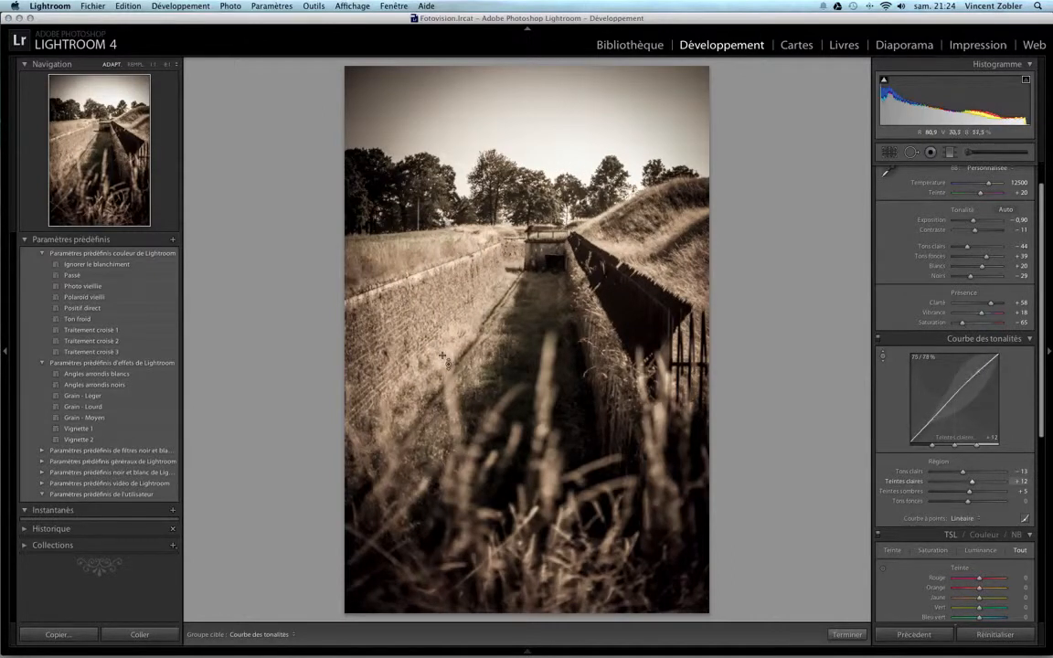
left_click_drag(434, 347, 434, 343)
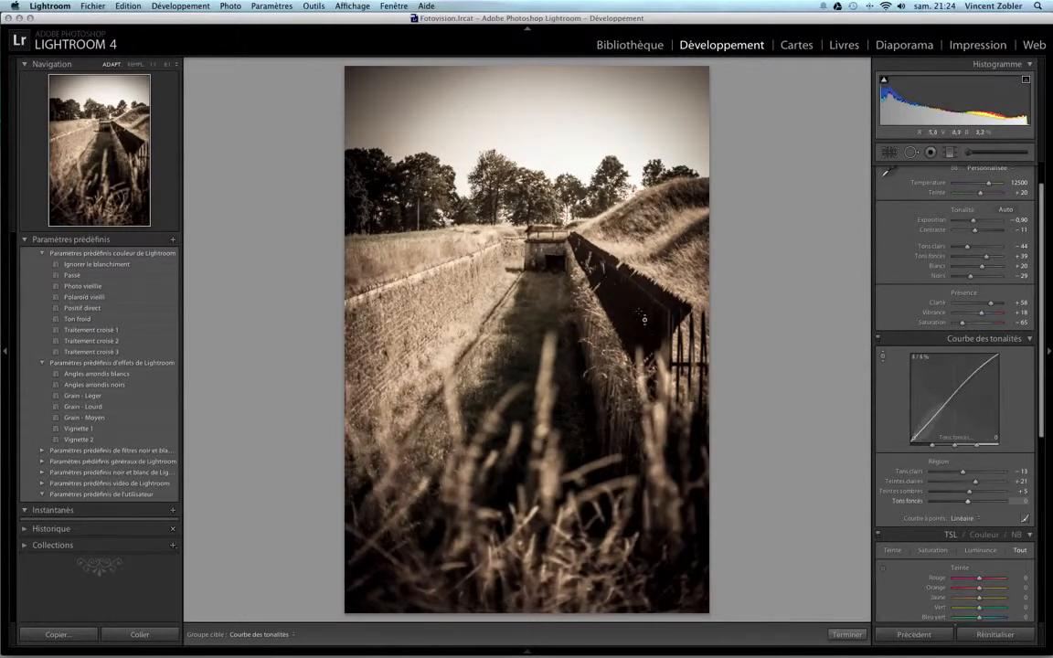
left_click_drag(640, 325, 640, 338)
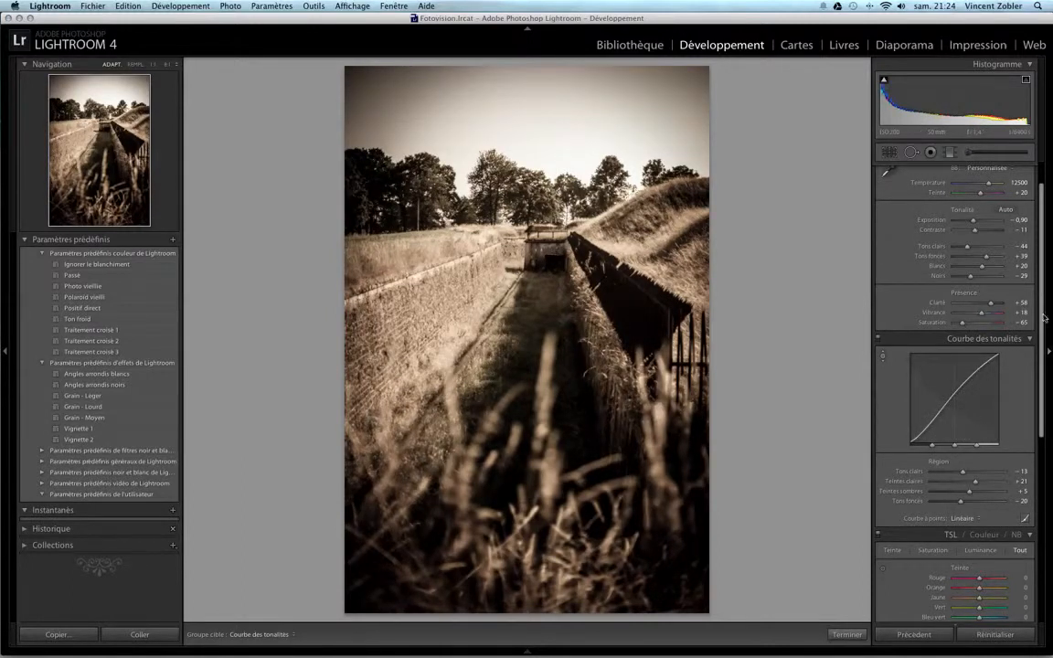
With targeted adjustment in TSL, set Teinte to +1 for Orange and +15 for Jaune, and Saturation to -40 for Orange and -7 for Jaune
scroll(1042, 317, "down", 10)
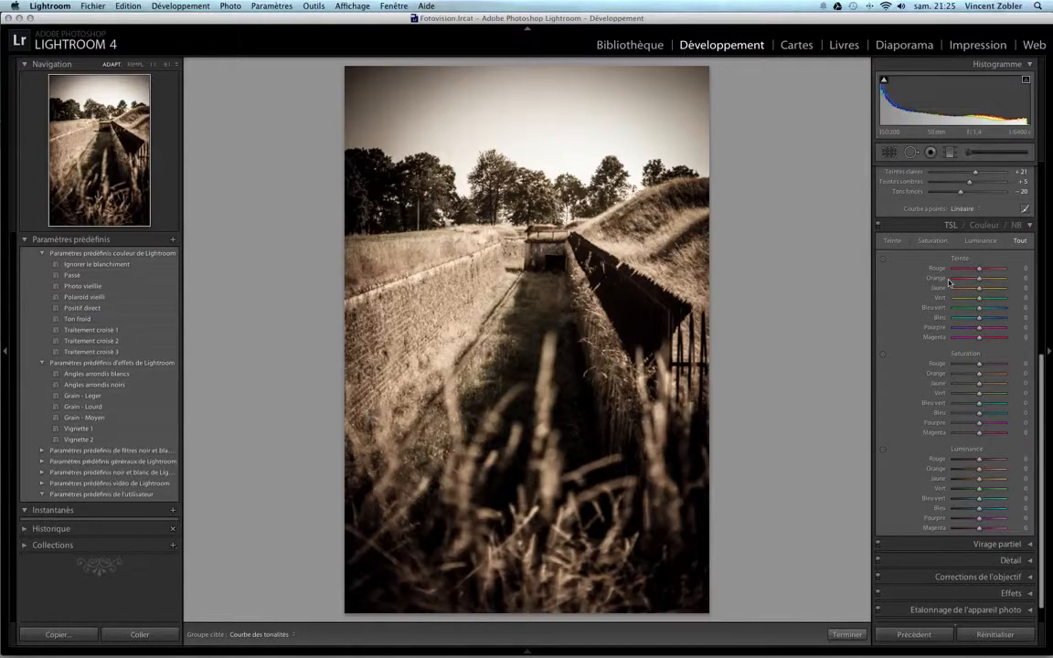
left_click(884, 262)
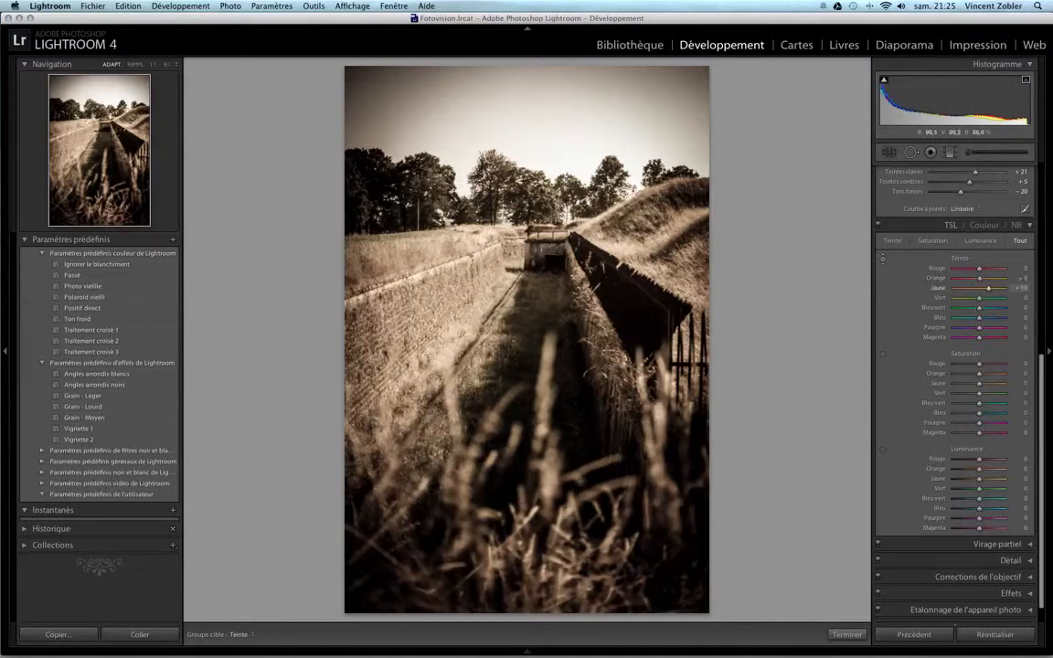
left_click_drag(431, 284, 431, 311)
left_click_drag(432, 261, 431, 261)
left_click(883, 354)
left_click_drag(432, 260, 431, 290)
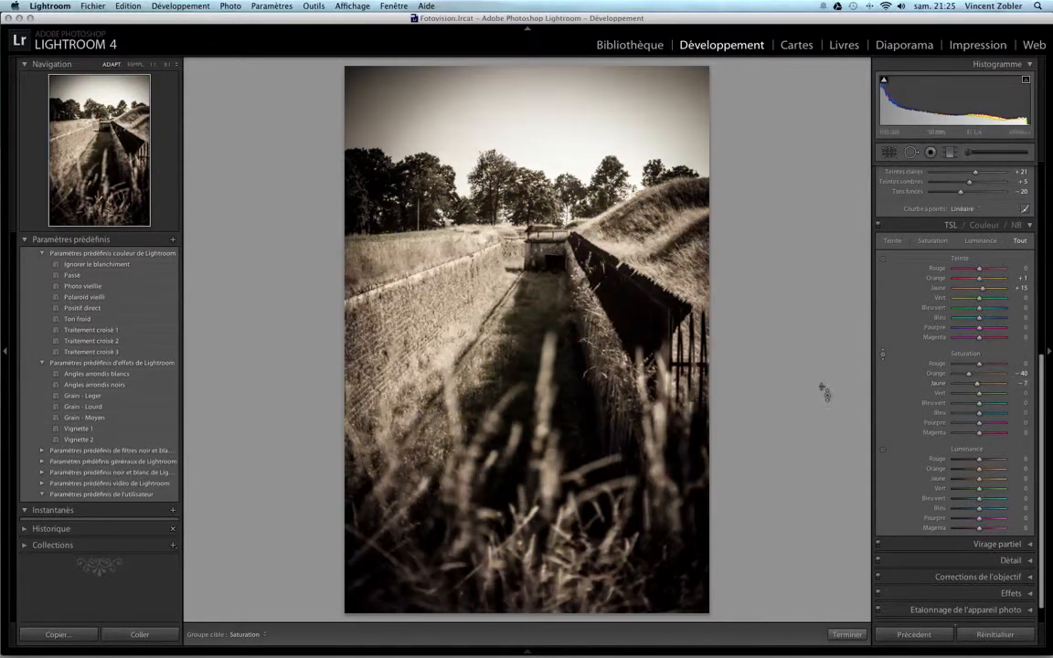
Collapse the TSL and Courbe des tonalités sections
scroll(940, 348, "down", 2)
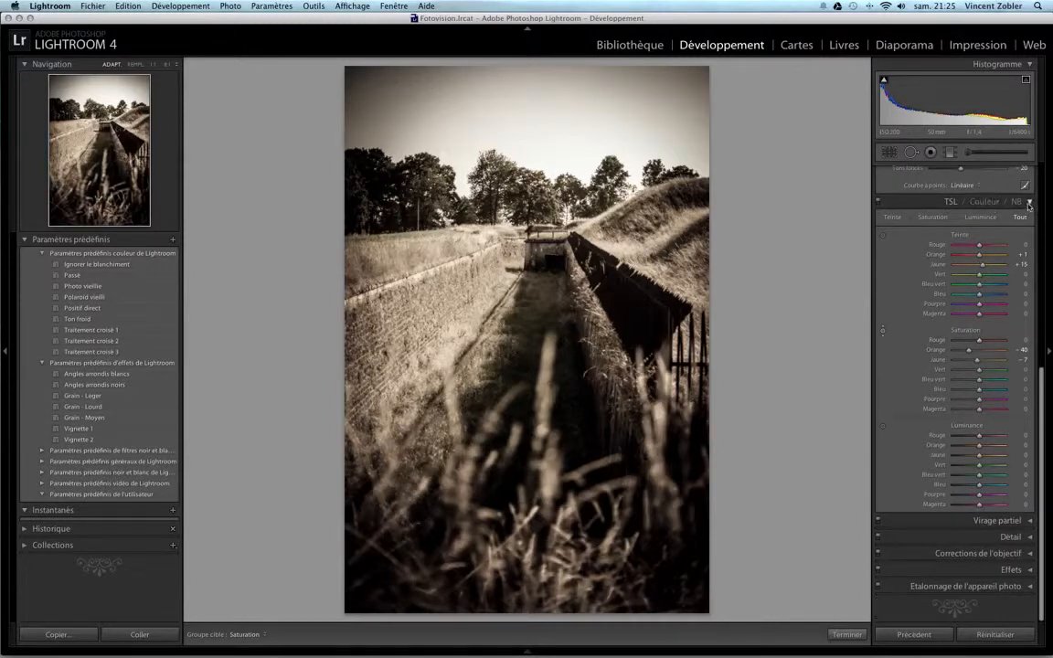
left_click(992, 206)
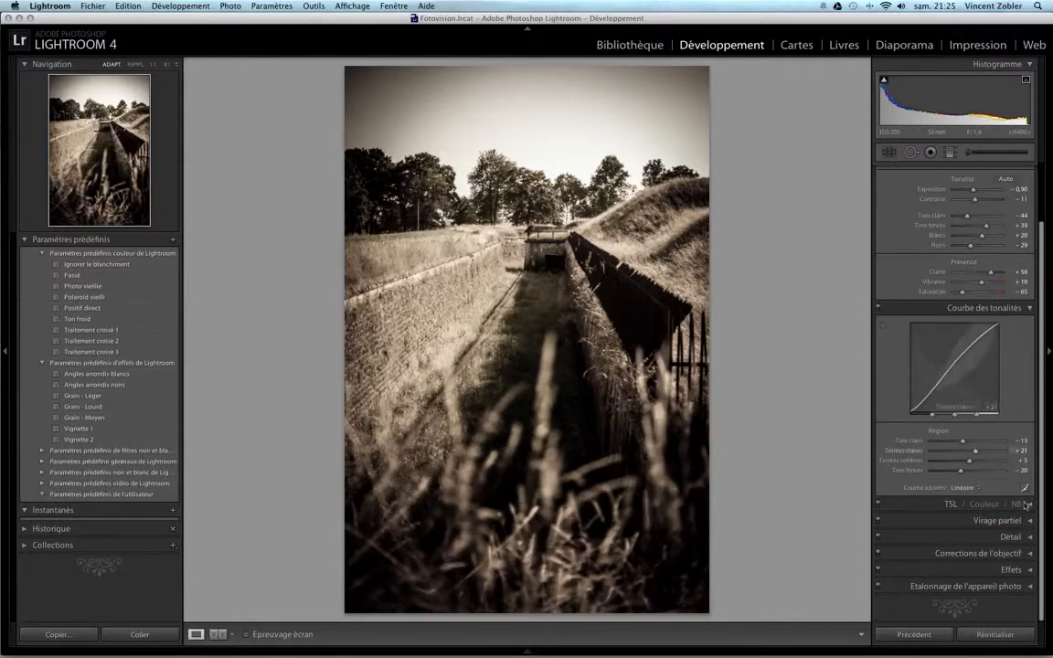
left_click(1031, 309)
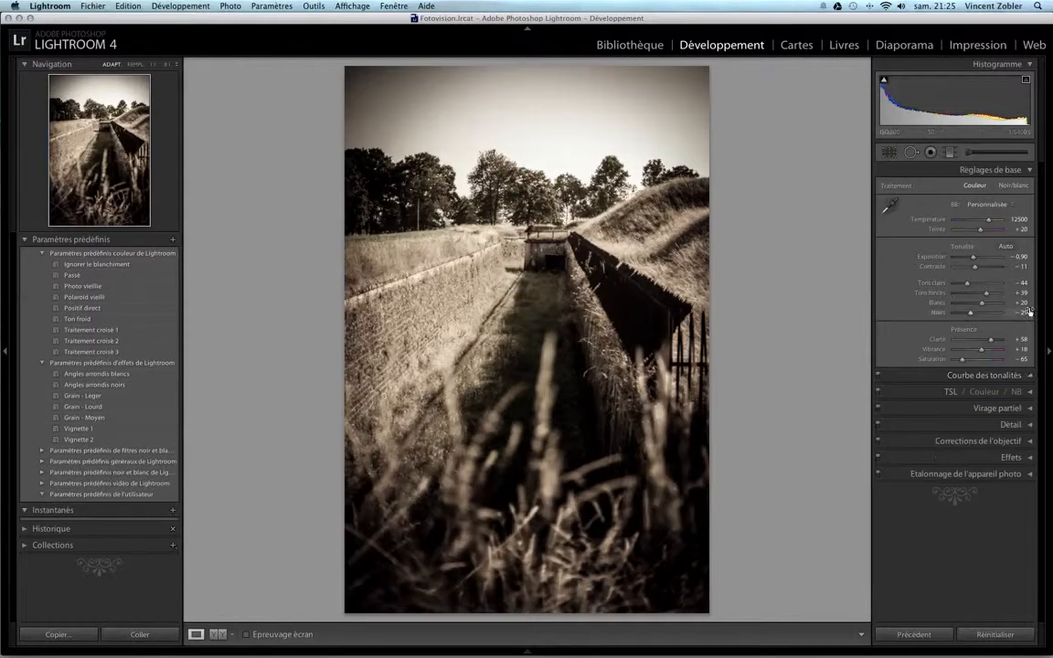
Under Virage partiel, tint Tons clairs orange with Teinte 17 and Saturation 77, and Tons foncés blue with Teinte 244 and Saturation 75
left_click(1031, 408)
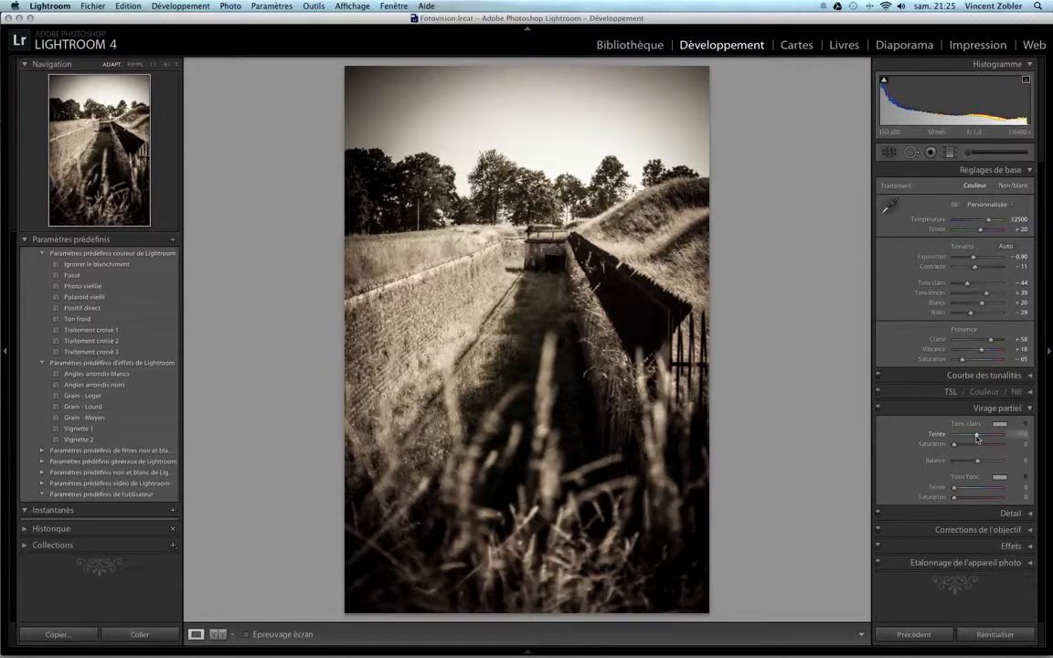
left_click(1000, 424)
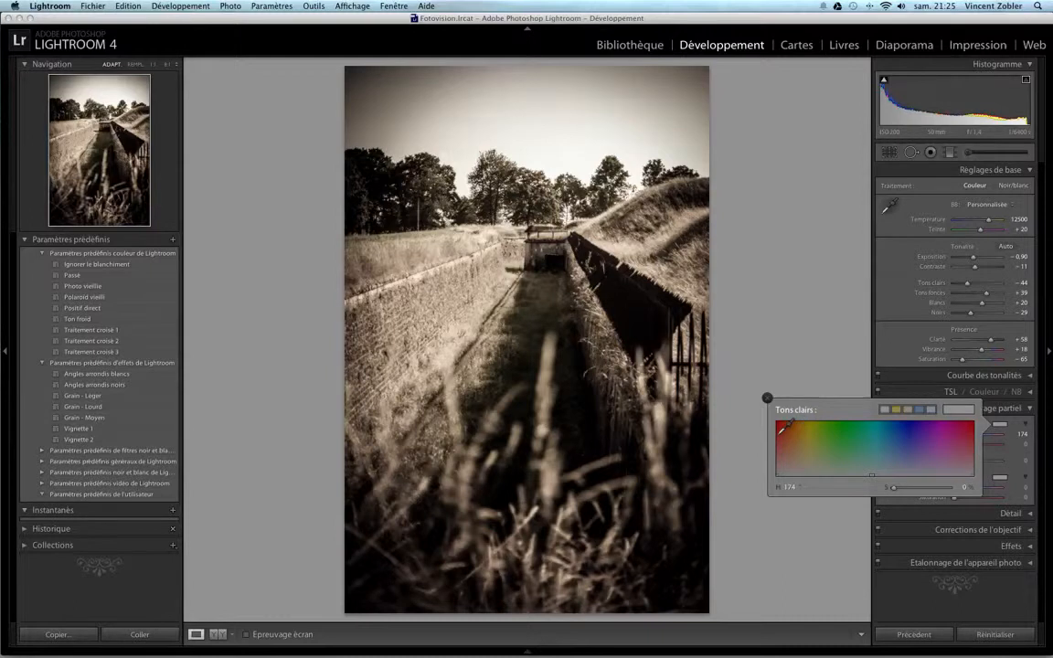
left_click(785, 433)
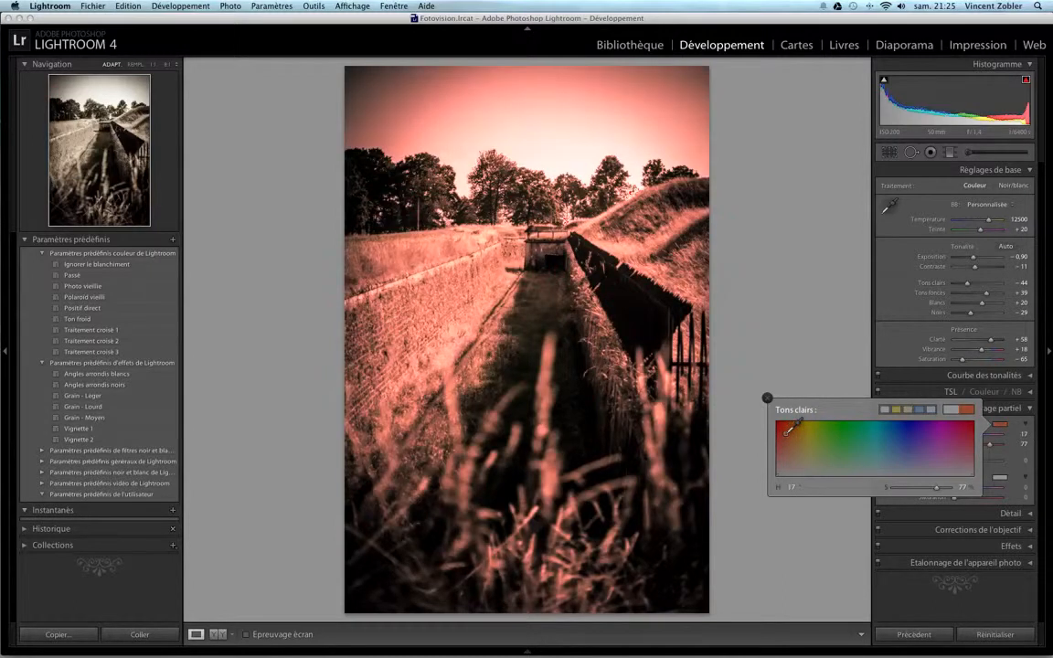
left_click(1000, 476)
left_click(918, 481)
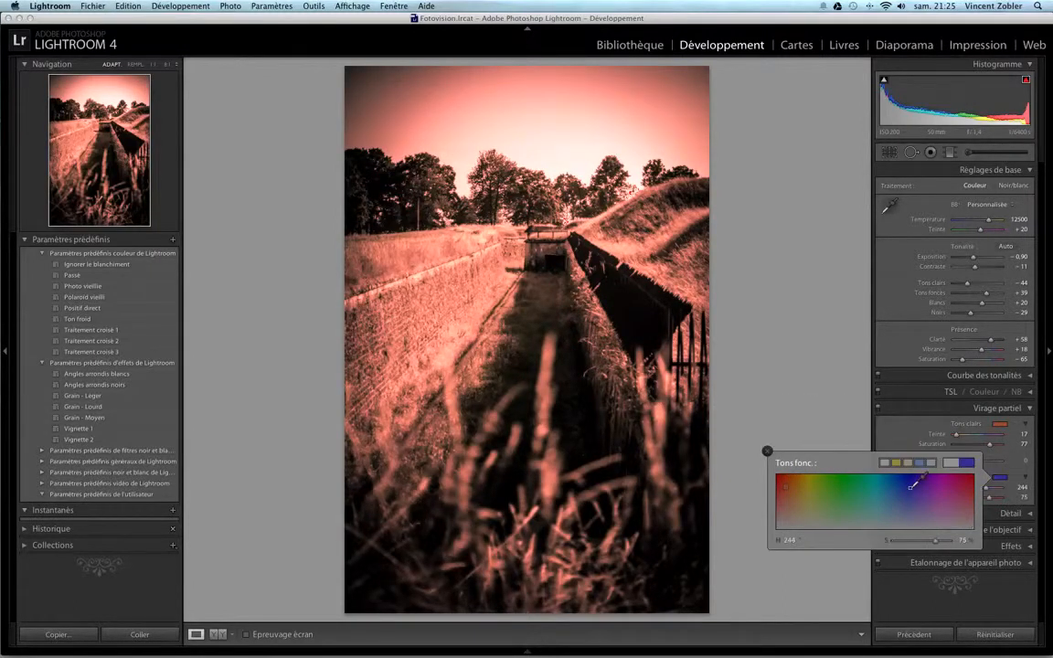
left_click(898, 438)
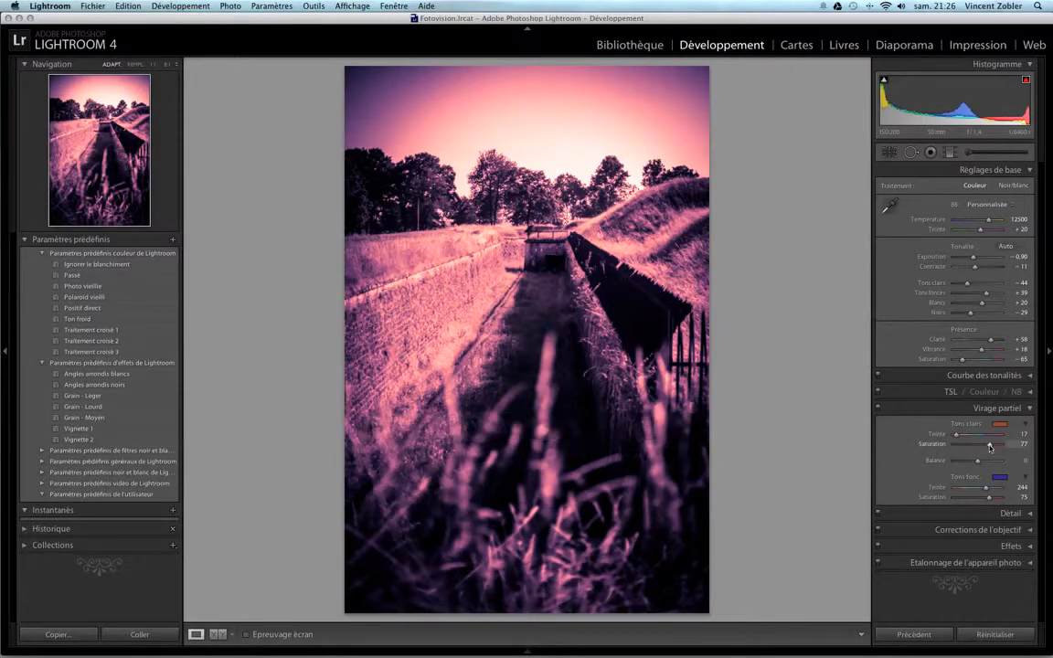
Set the split toning's Tons clairs Saturation to 44 and Balance to +39
left_click_drag(990, 445, 975, 445)
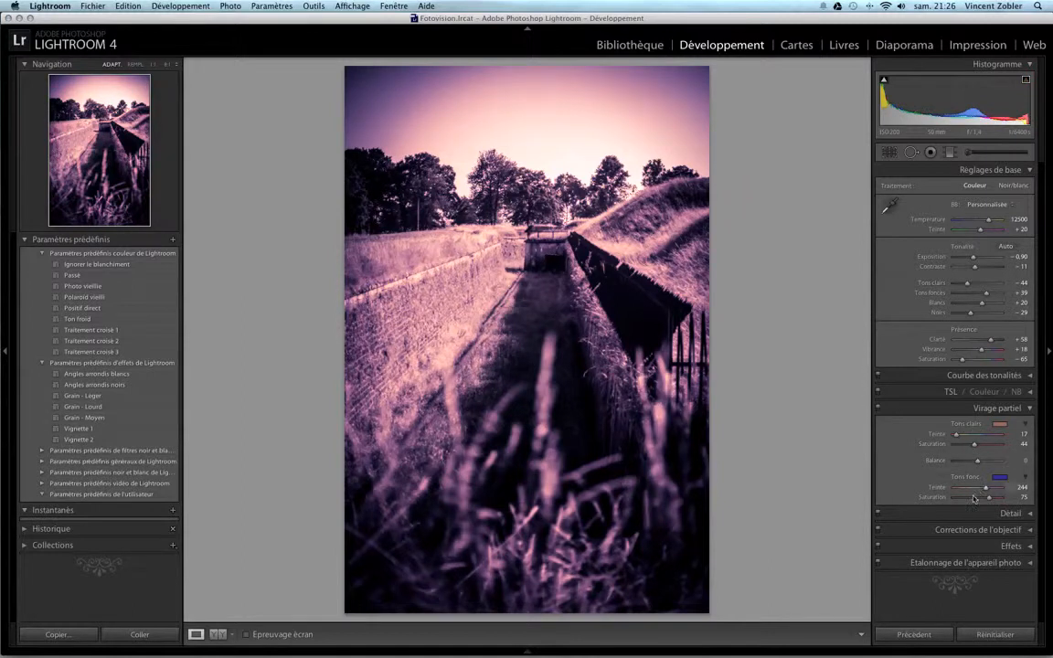
mouse_move(978, 464)
left_mouse_down()
mouse_move(963, 467)
mouse_move(987, 465)
left_mouse_up()
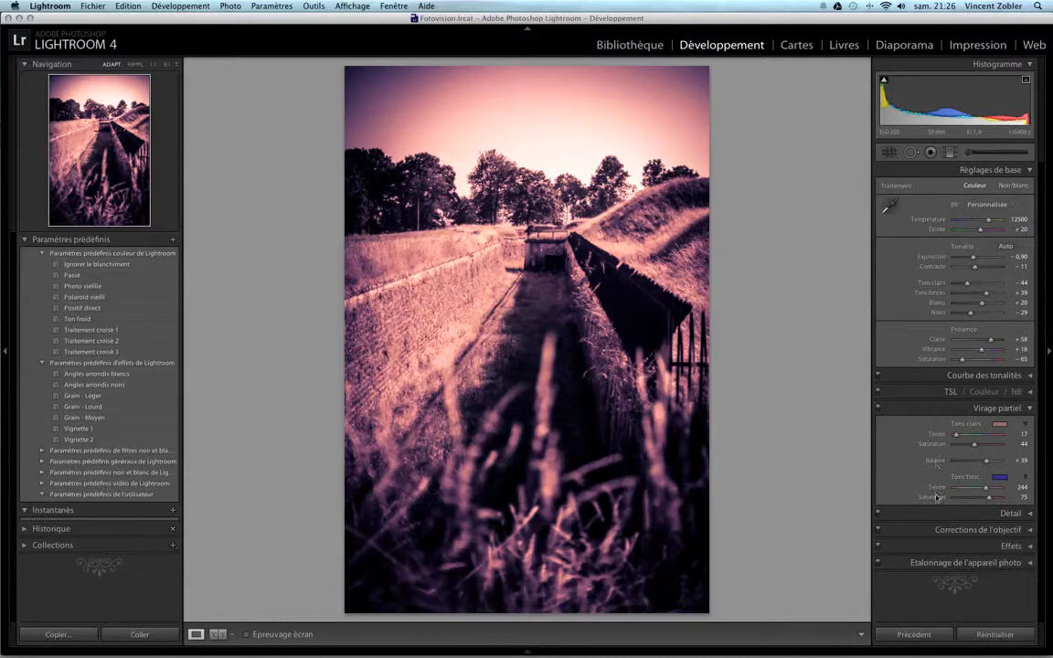
Reset the Teinte and Saturation of the split toning's Tons clairs, then disable and collapse Virage partiel
double_click(937, 435)
double_click(937, 448)
left_click(879, 410)
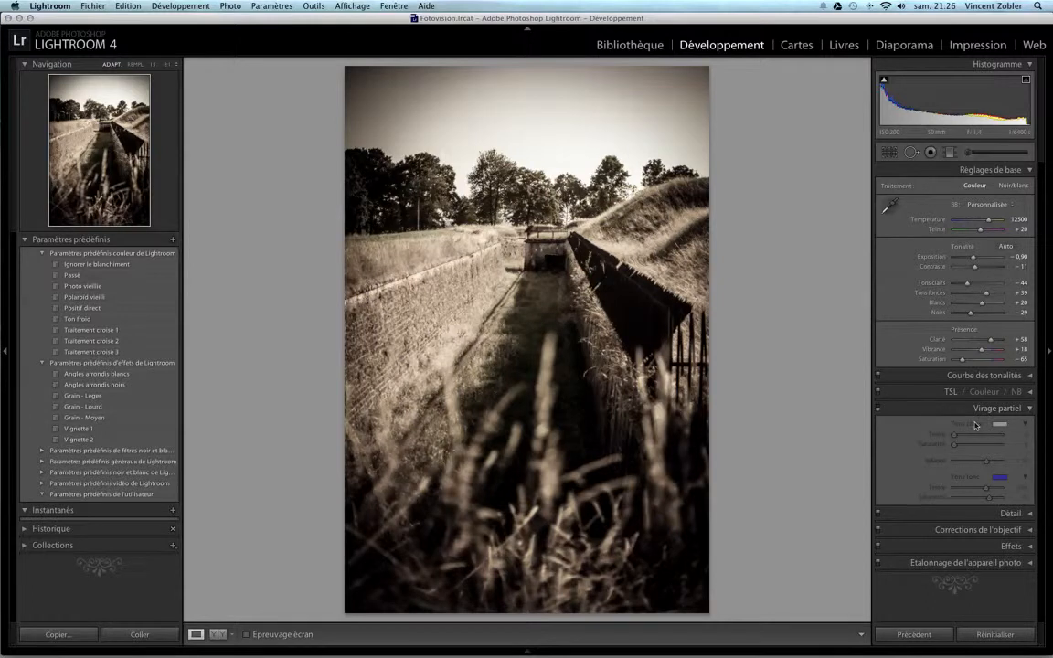
left_click(1029, 410)
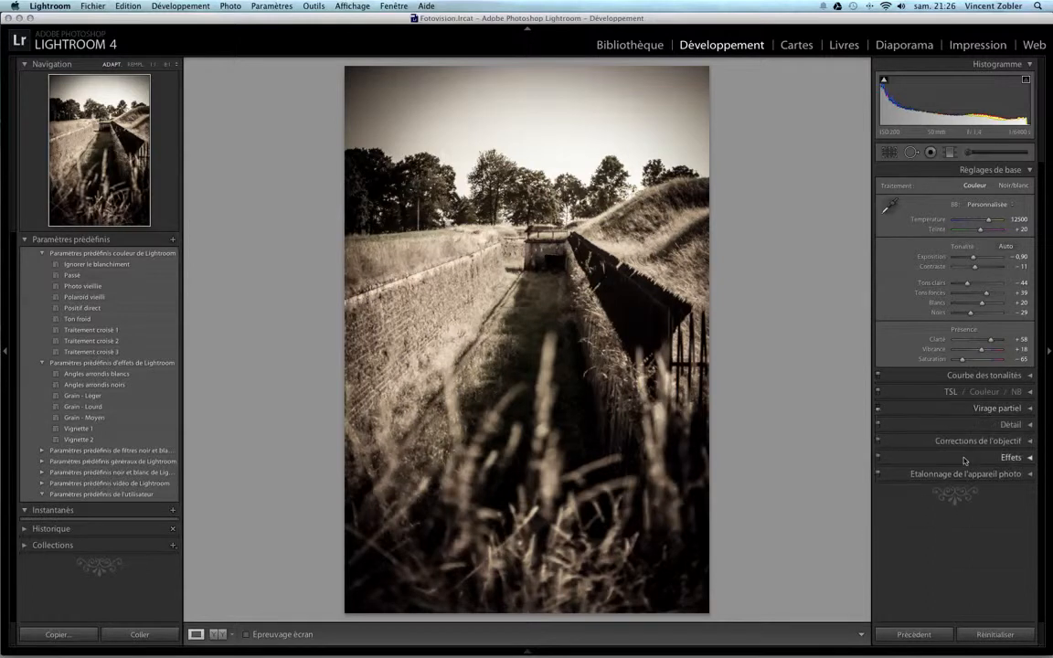
Examine the sharpening and noise reduction settings under Détail, with the zoomed preview moved to a brighter area of the photo
left_click(1028, 424)
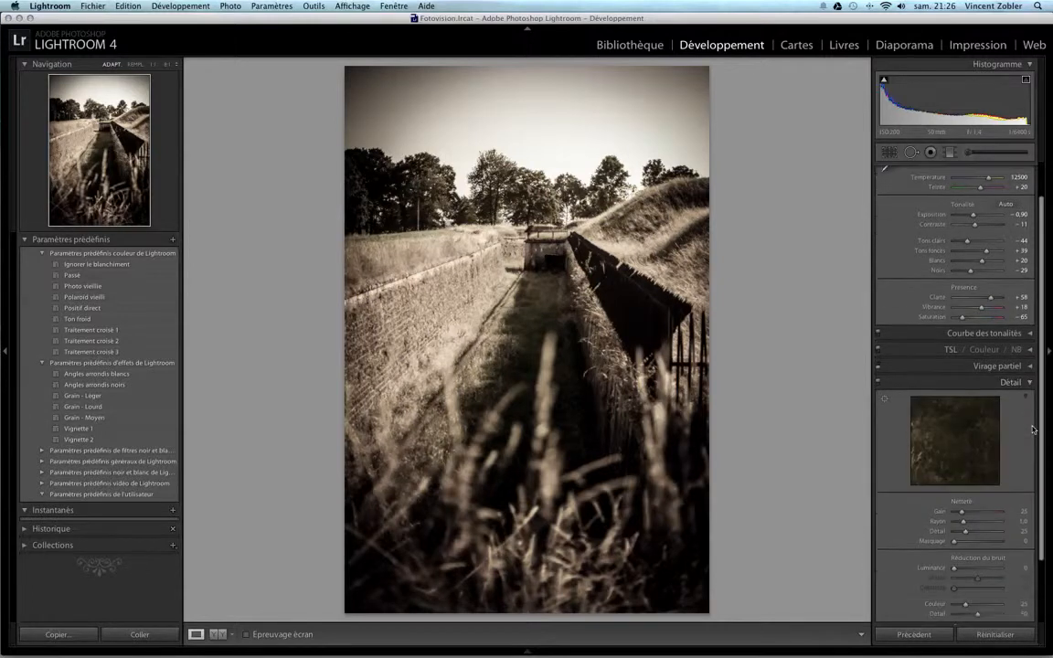
scroll(1026, 444, "down", 3)
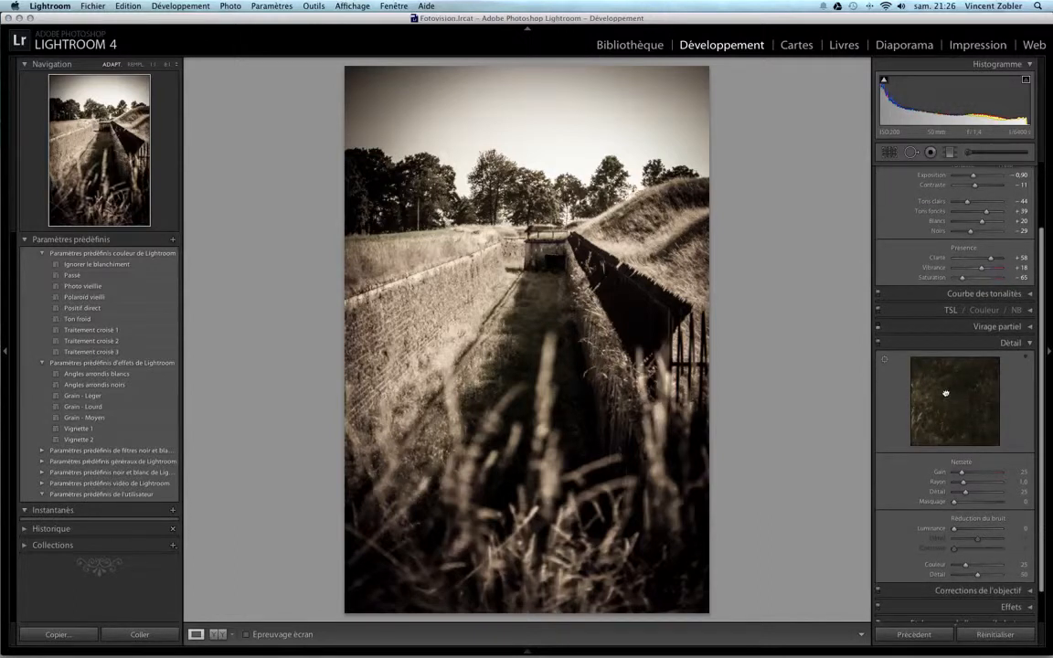
mouse_move(948, 392)
left_mouse_down()
mouse_move(980, 419)
mouse_move(1005, 398)
mouse_move(977, 409)
left_mouse_up()
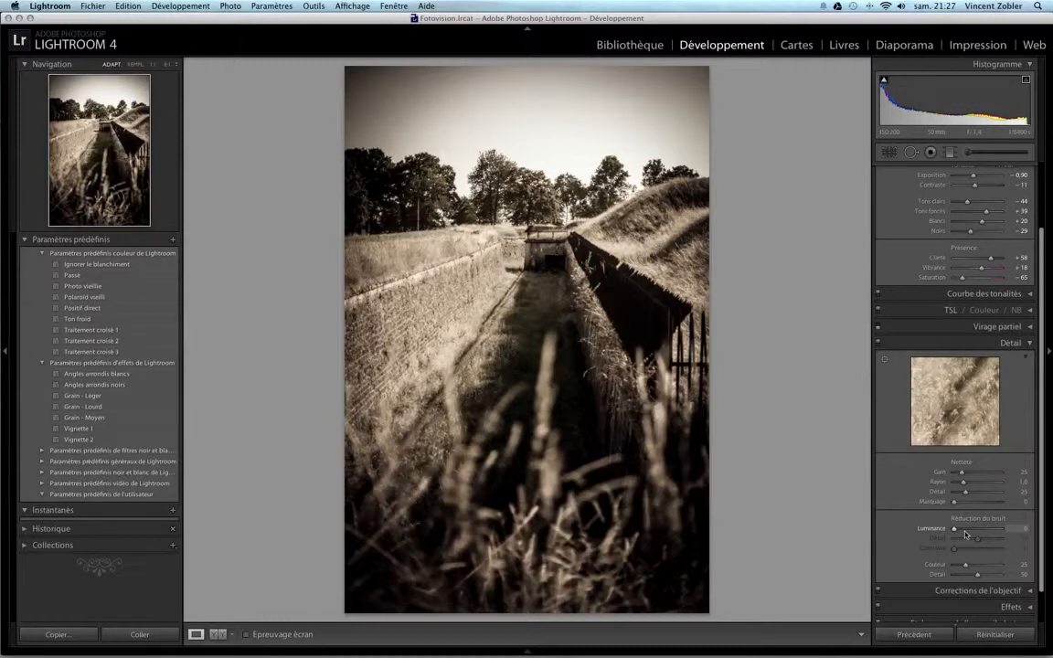
left_click(1031, 344)
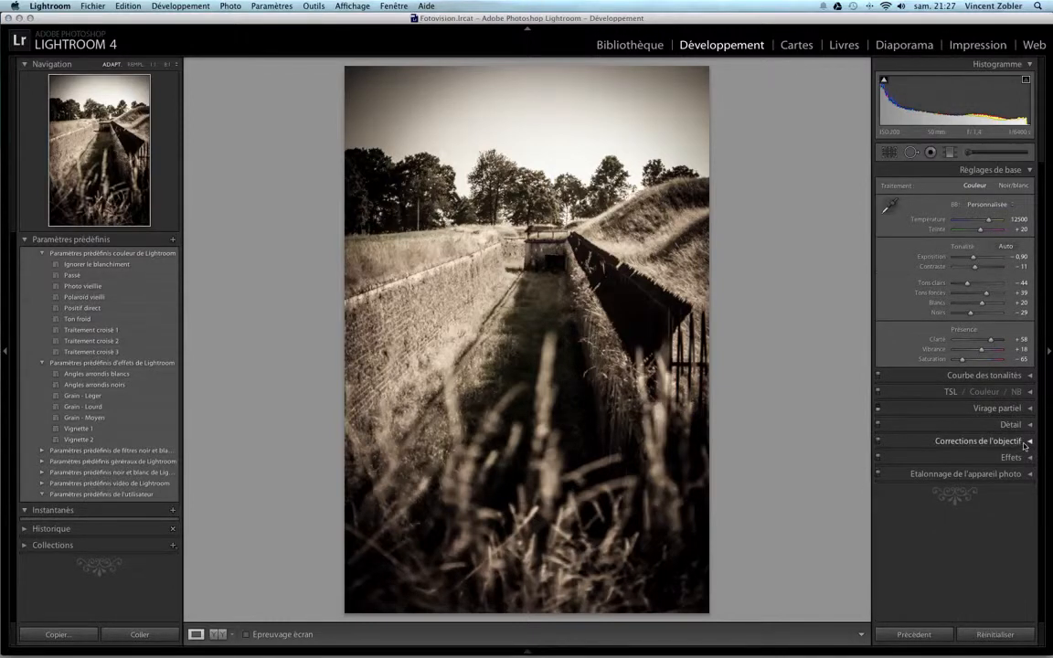
Enable the lens profile corrections under Corrections de l'objectif and set Marque to Sigma
left_click(1025, 443)
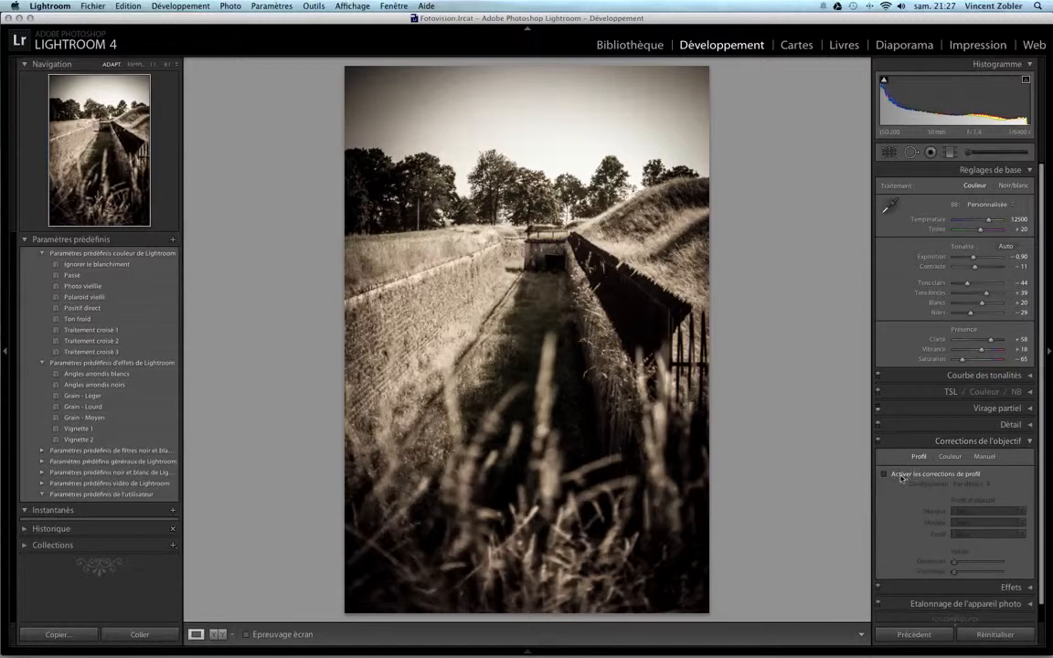
left_click(922, 476)
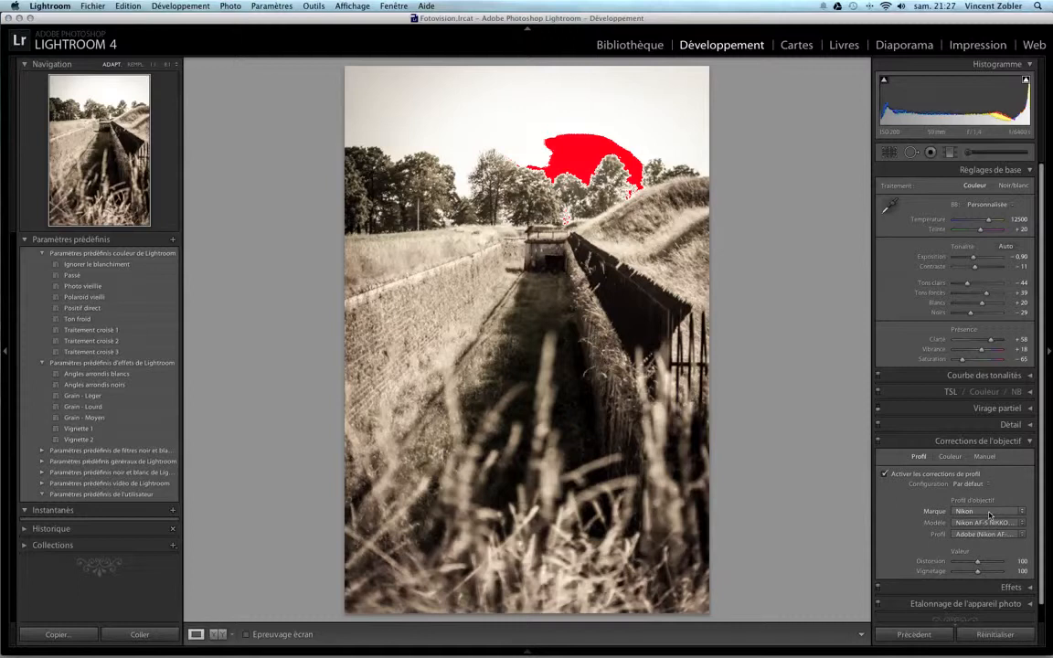
left_click(989, 513)
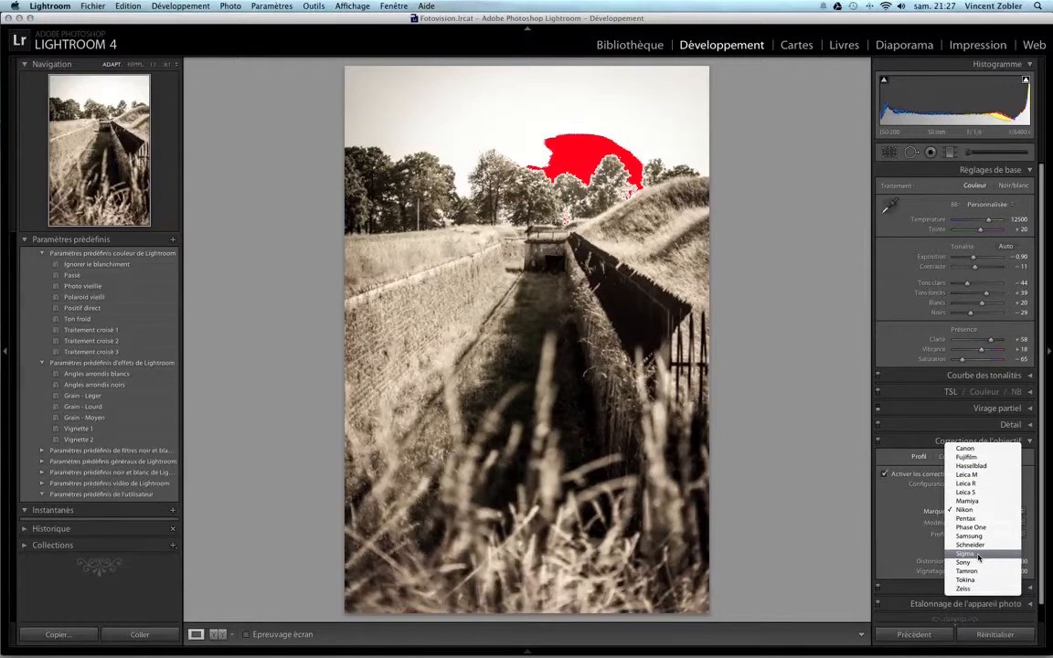
left_click(978, 555)
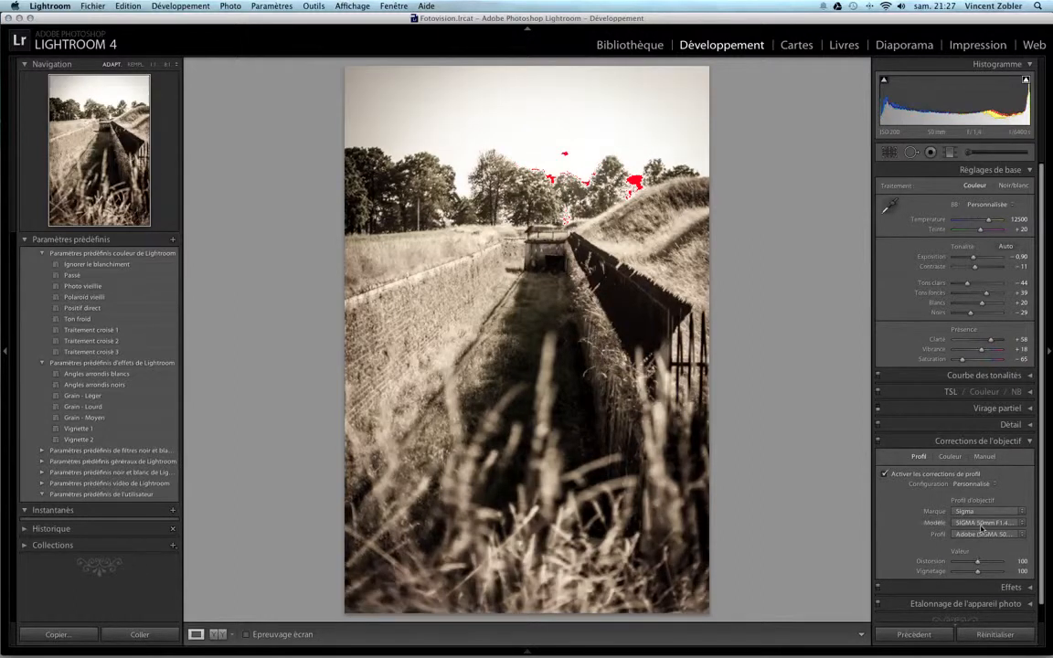
Choose the SIGMA 8mm F3.5 EX DG CIRCULAR FISHEYE model for the lens profile, then set Marque to Nikon
left_click(983, 523)
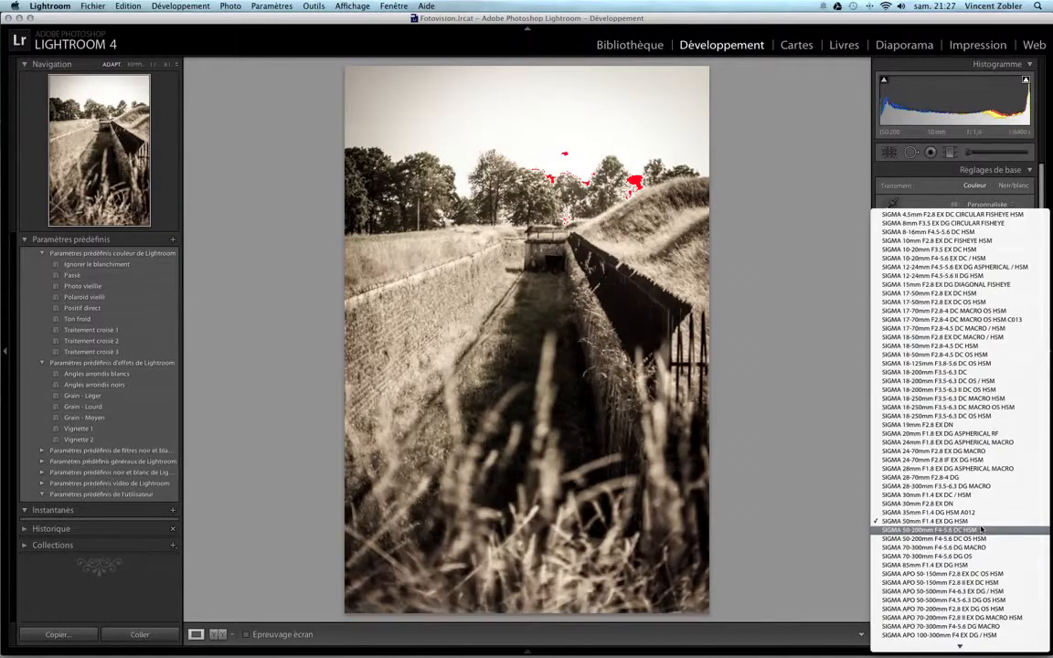
left_click(945, 223)
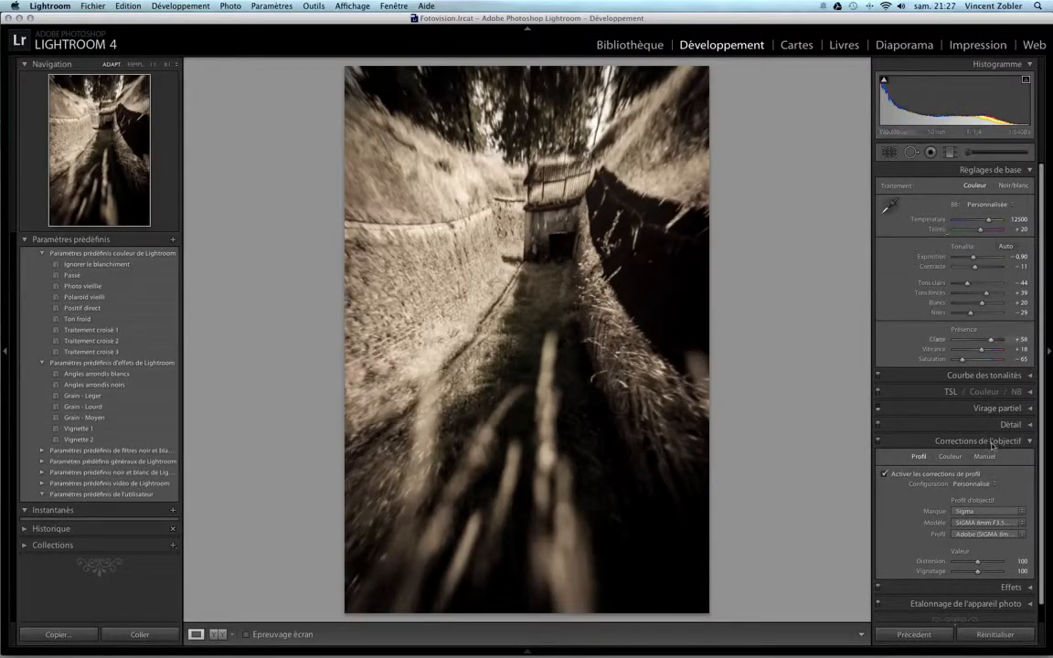
left_click(987, 511)
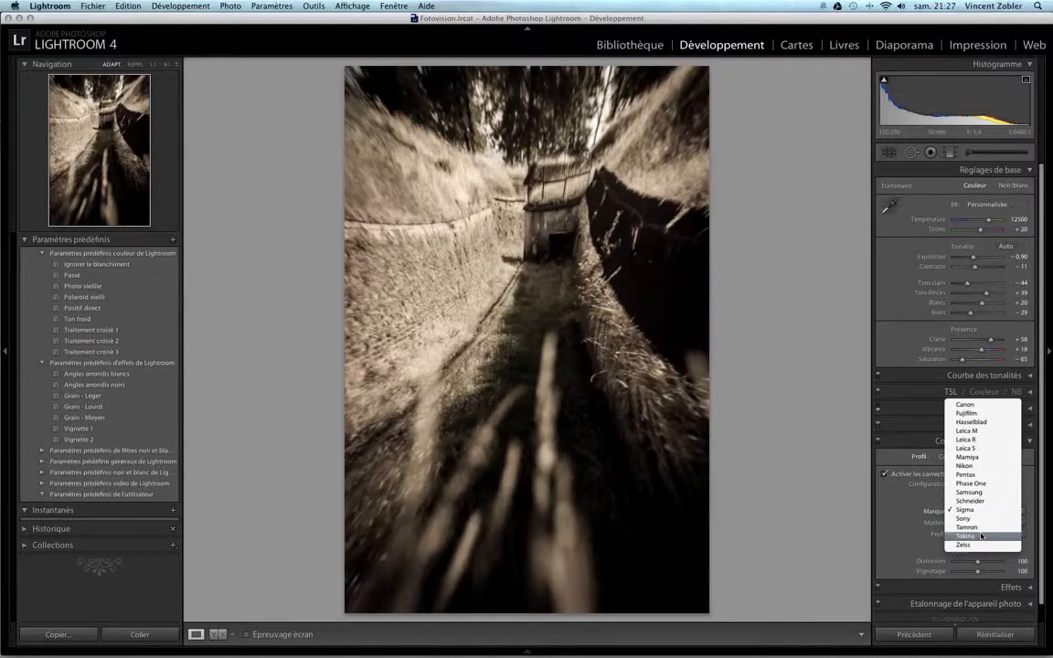
left_click(987, 468)
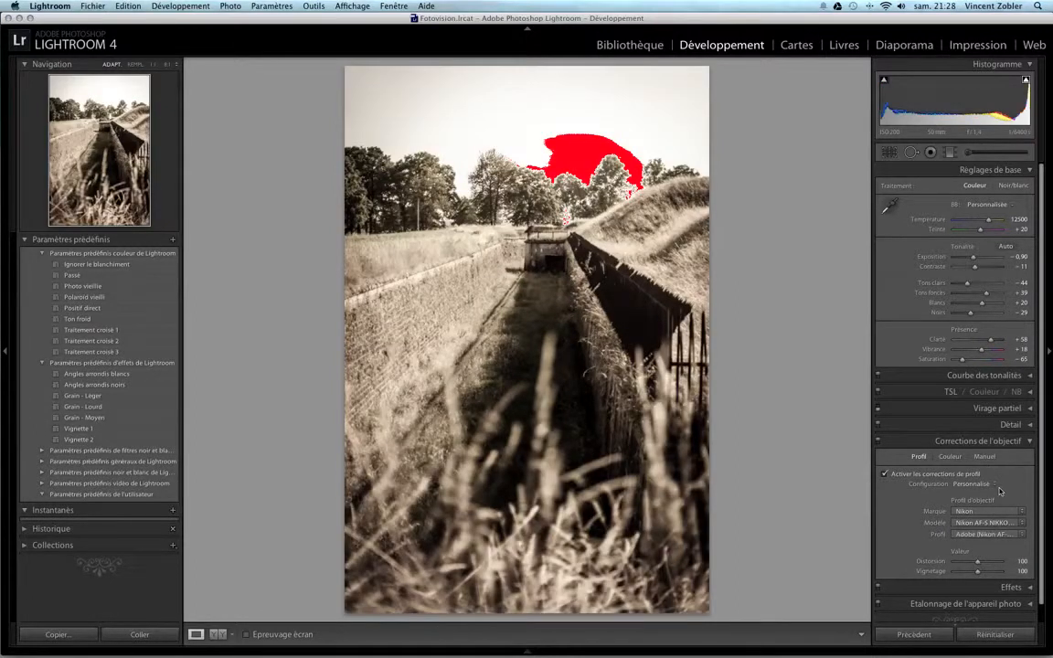
Set the manual lens correction's Distorsion to +6, then disable Corrections de l'objectif
left_click(950, 457)
left_click(983, 456)
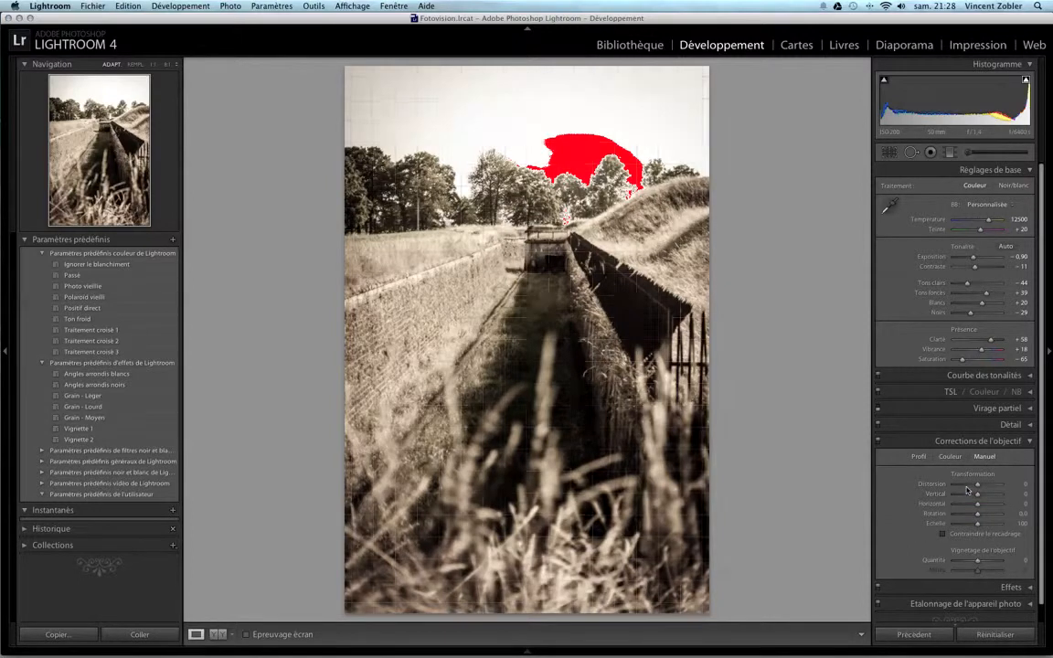
mouse_move(978, 484)
left_mouse_down()
mouse_move(989, 487)
mouse_move(969, 491)
mouse_move(989, 487)
left_mouse_up()
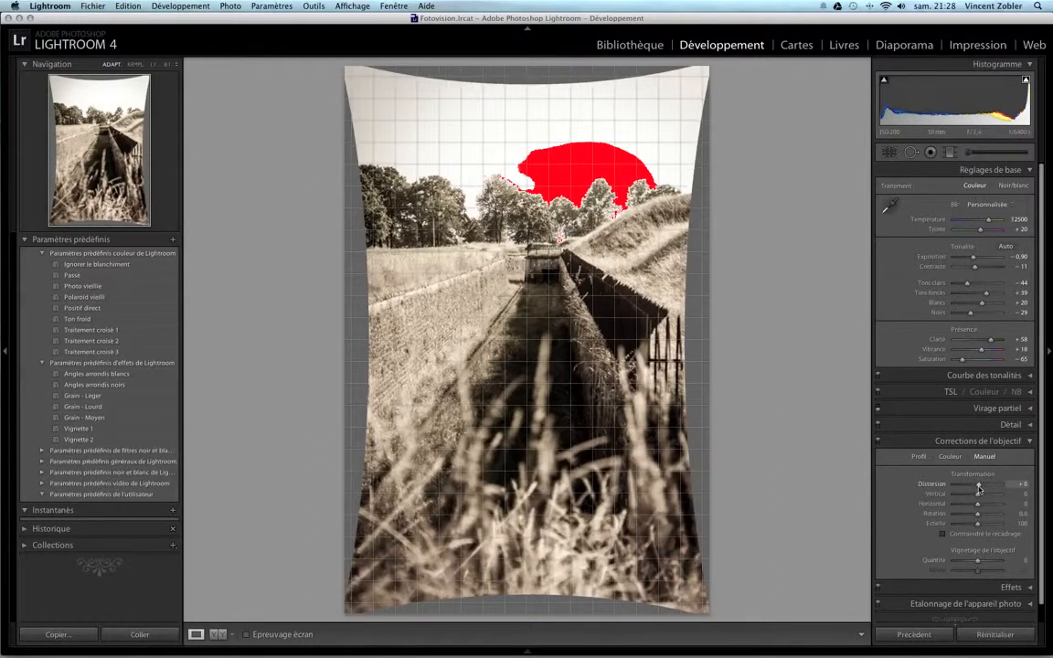
double_click(924, 475)
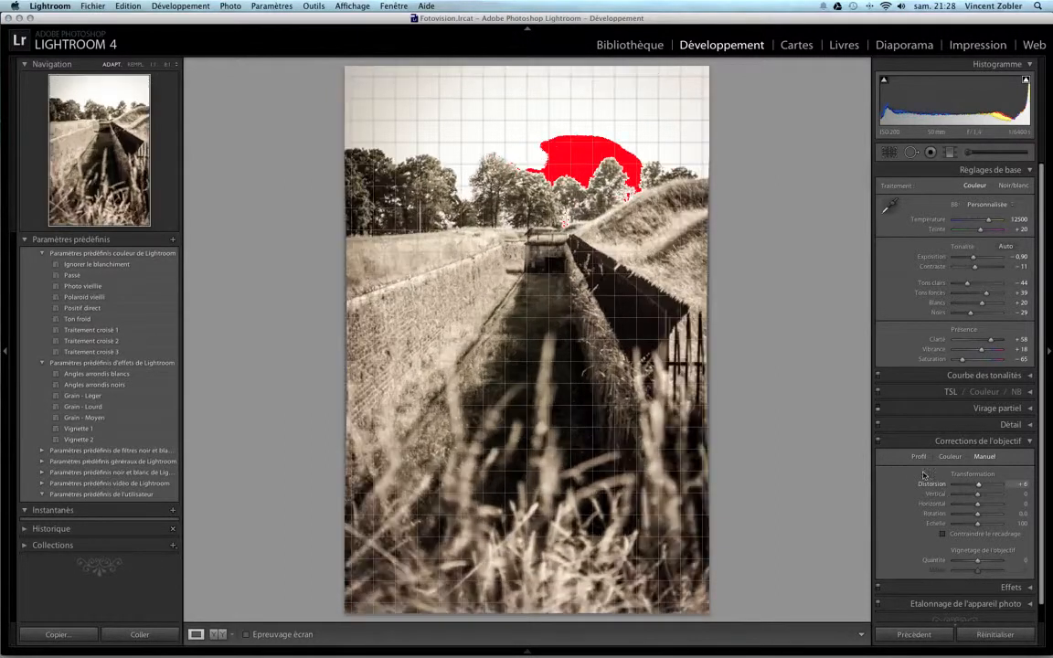
left_click(879, 442)
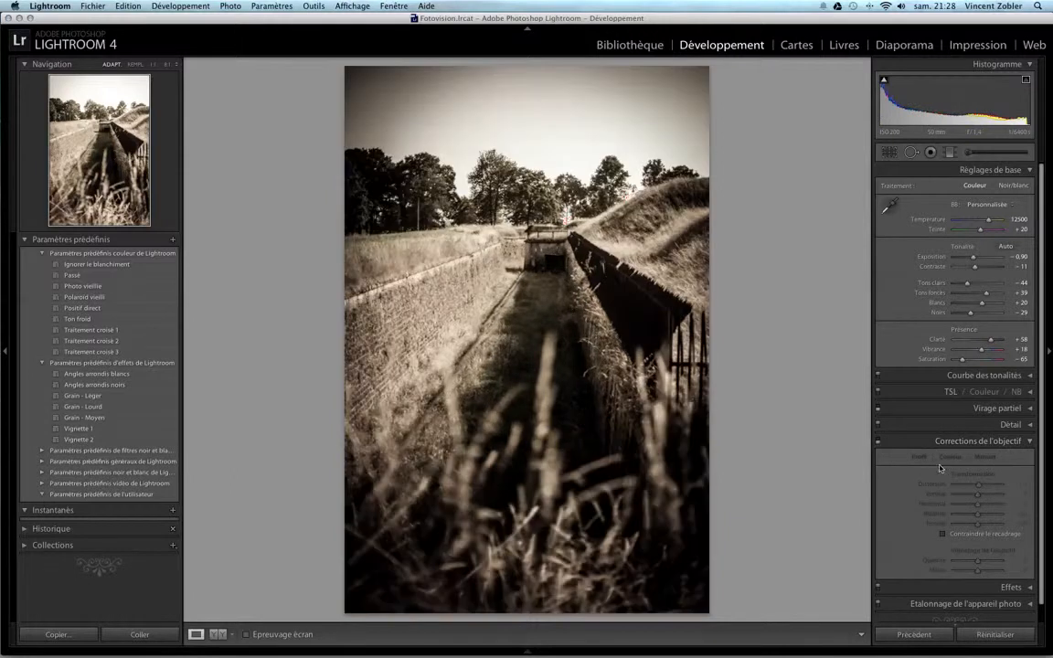
Expand the Effets settings and apply the Vignette 1 preset followed by Vignette 2 to the photo
scroll(976, 494, "down", 1)
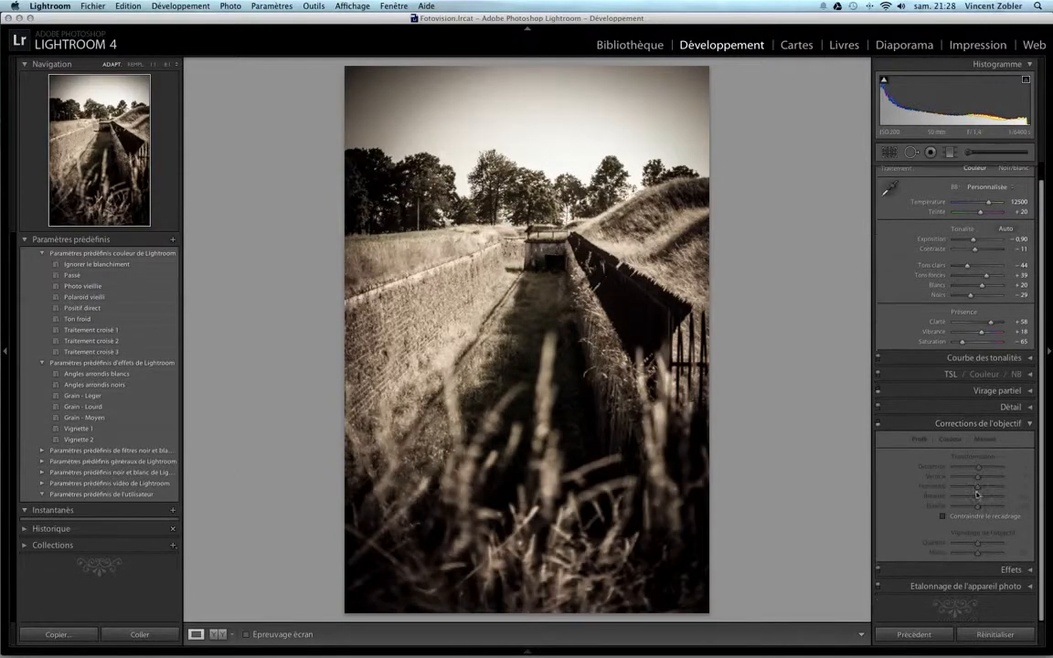
left_click(1029, 568)
scroll(1032, 567, "down", 2)
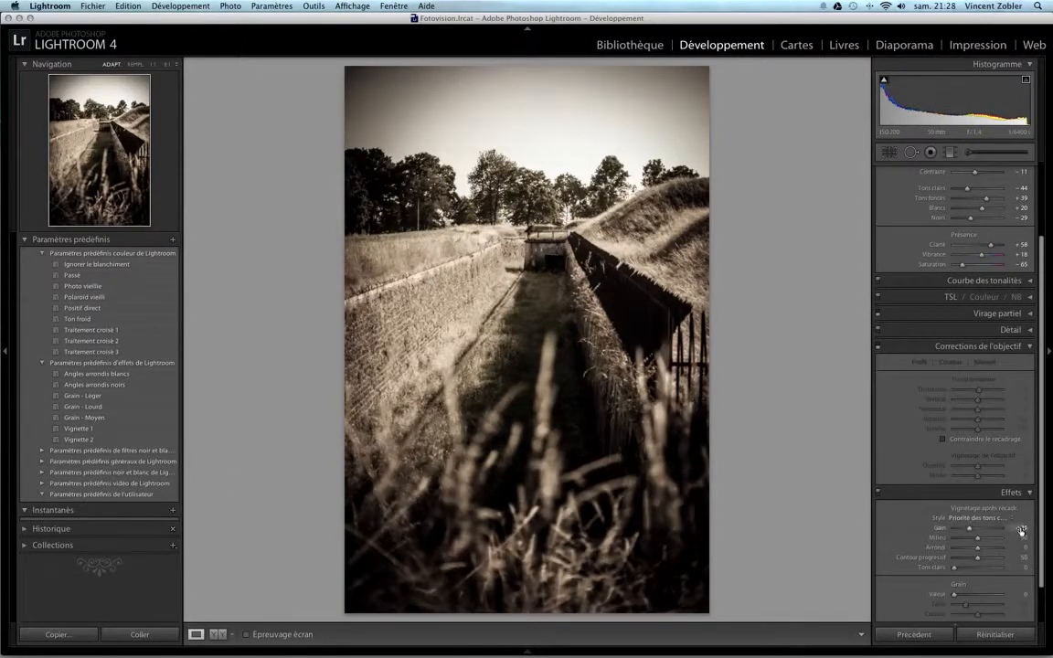
scroll(1020, 533, "down", 1)
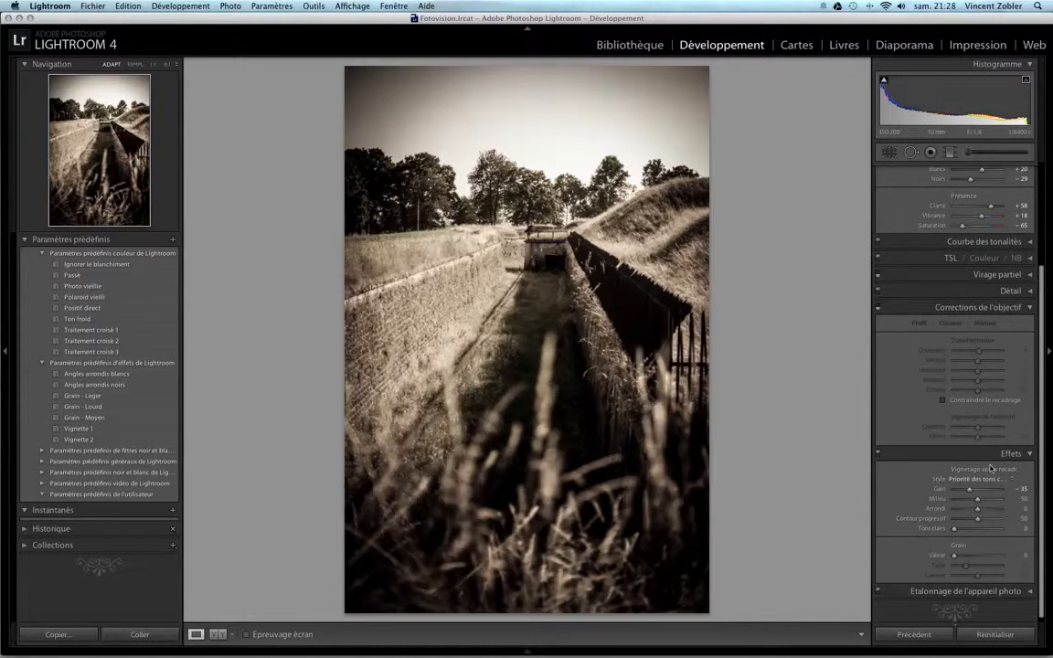
left_click(79, 429)
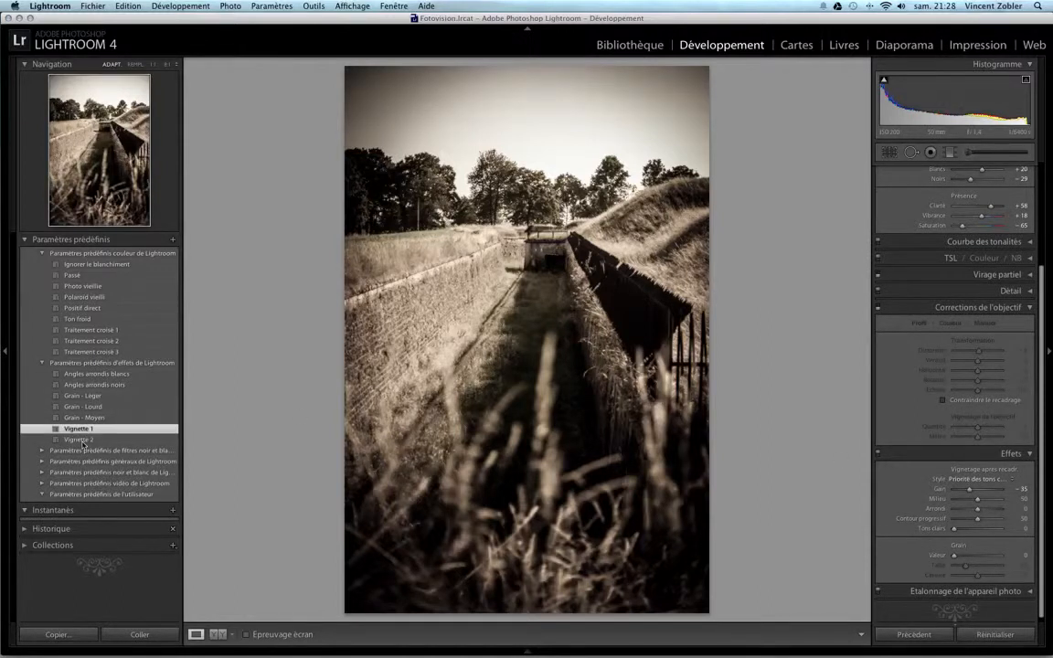
left_click(81, 441)
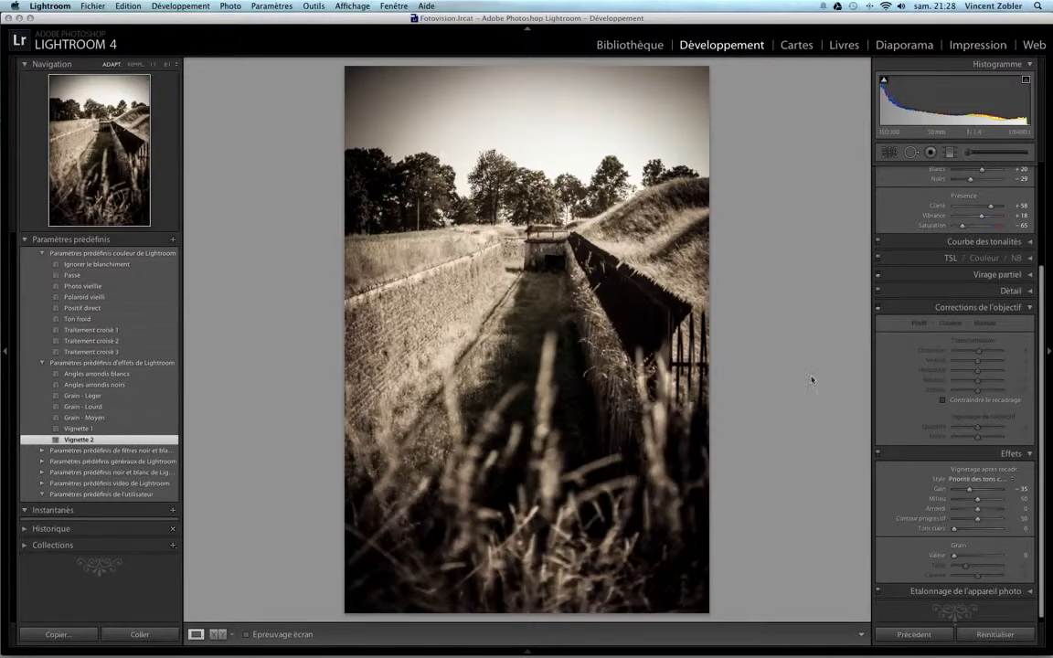
Adjust the post-crop vignette to Gain -25, Milieu 8, Arrondi +69 and Contour progressif 89
mouse_move(970, 490)
left_mouse_down()
mouse_move(961, 492)
mouse_move(992, 494)
mouse_move(967, 496)
left_mouse_up()
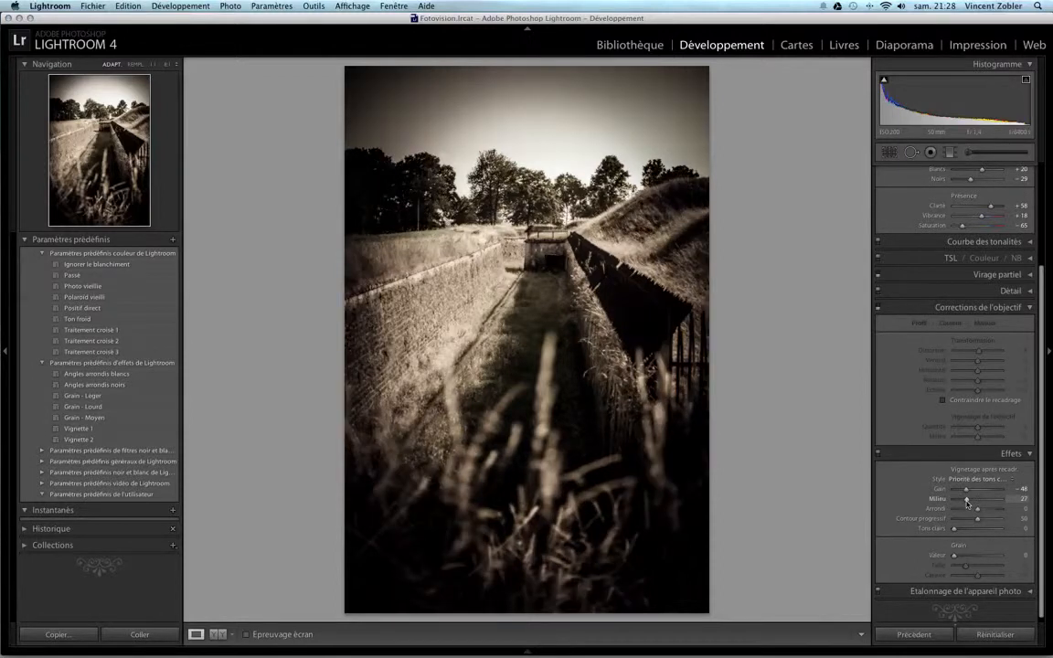
left_click_drag(965, 511, 994, 510)
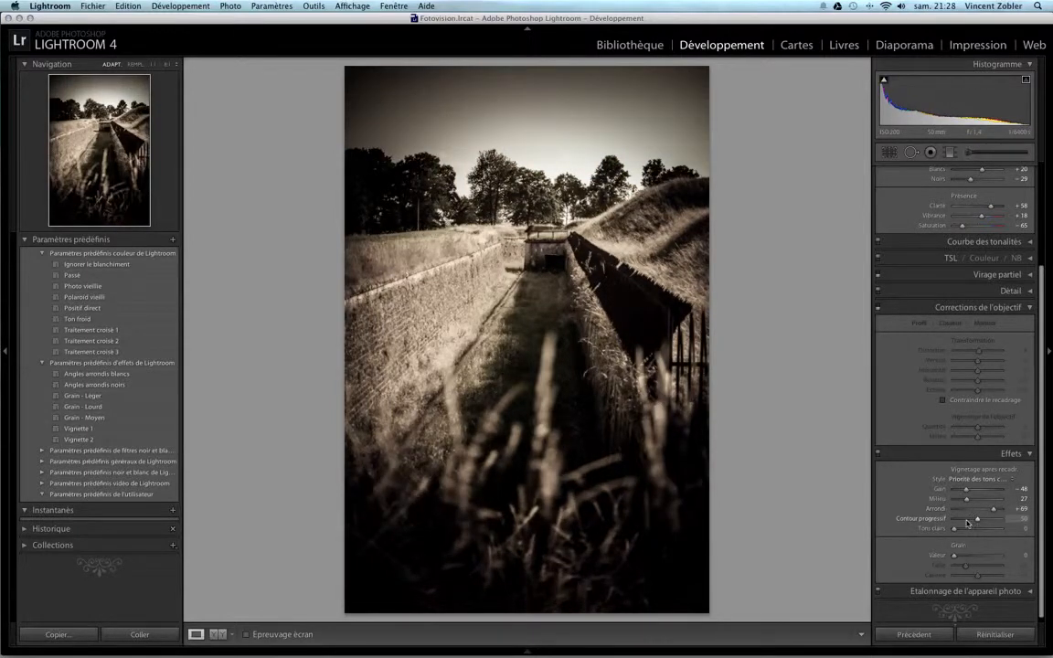
left_click_drag(964, 522, 957, 523)
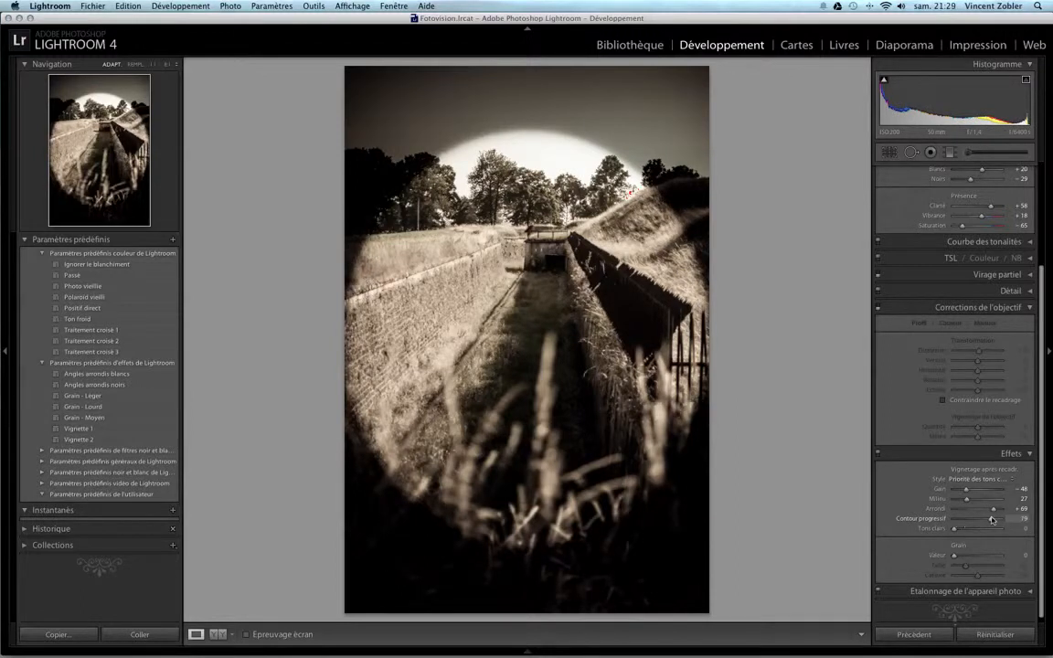
left_click_drag(965, 523, 996, 520)
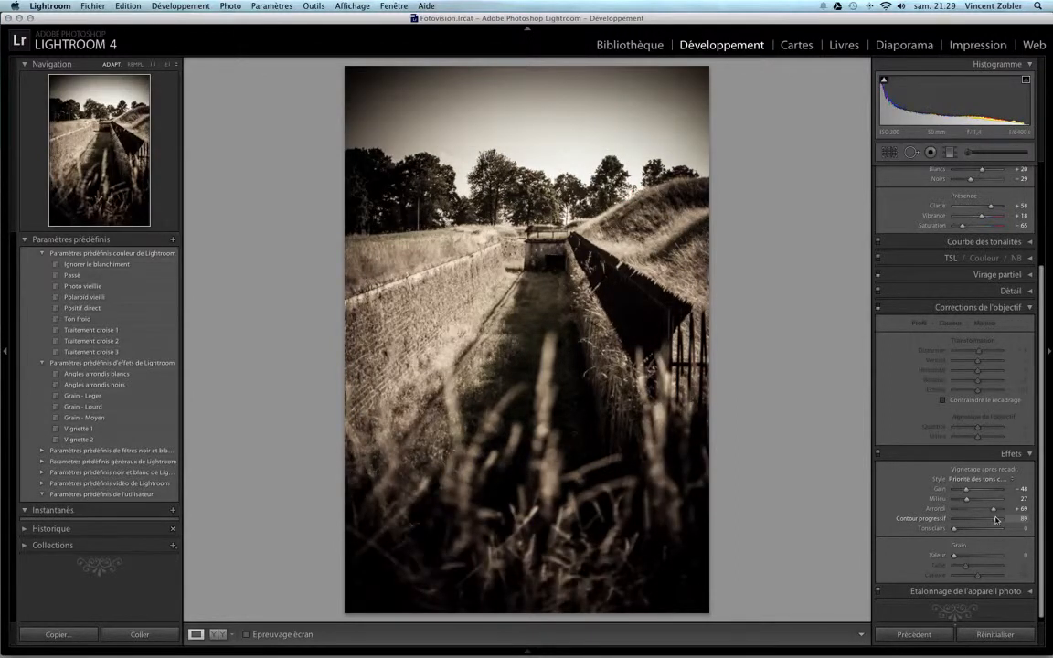
mouse_move(967, 489)
left_mouse_down()
mouse_move(978, 492)
mouse_move(958, 503)
left_mouse_up()
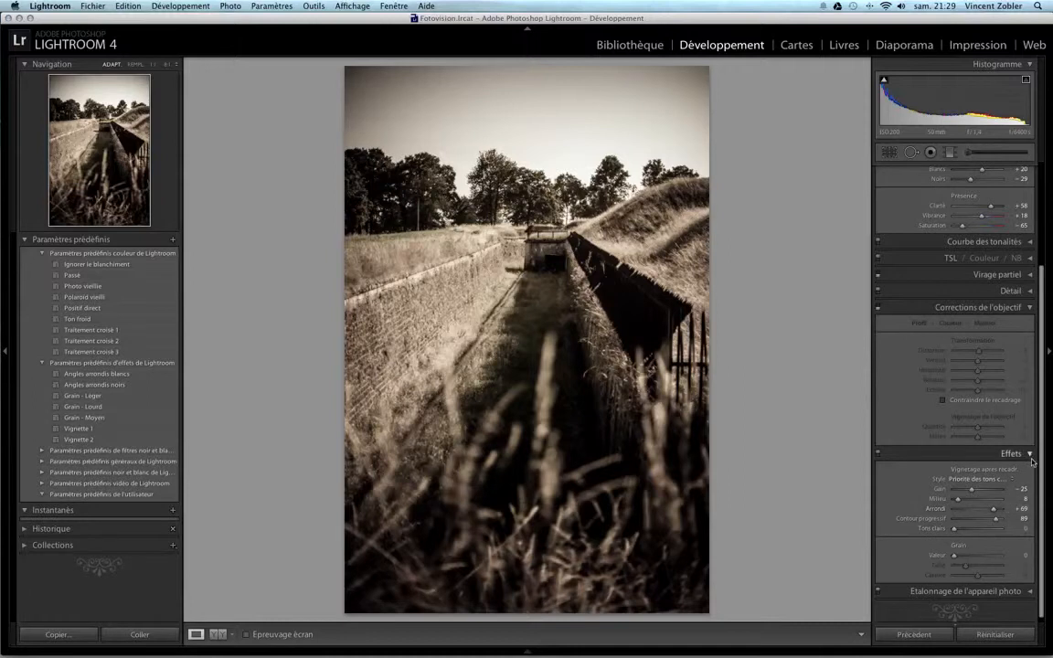
Set the Profil under Etalonnage de l'appareil photo to Camera Portrait, then disable that calibration
left_click(1025, 589)
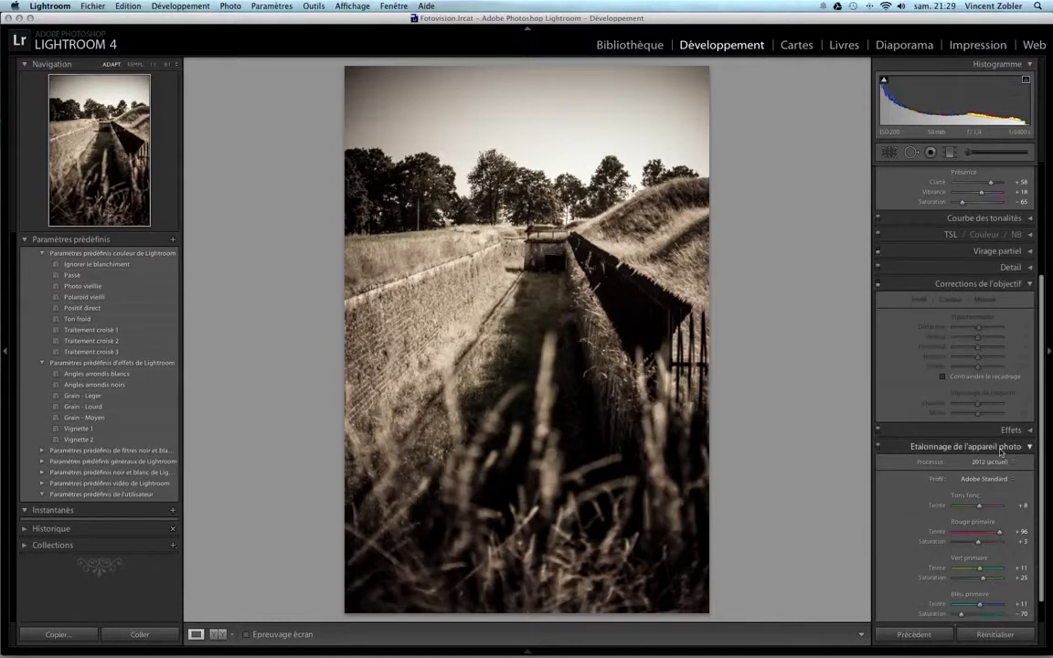
scroll(939, 439, "down", 1)
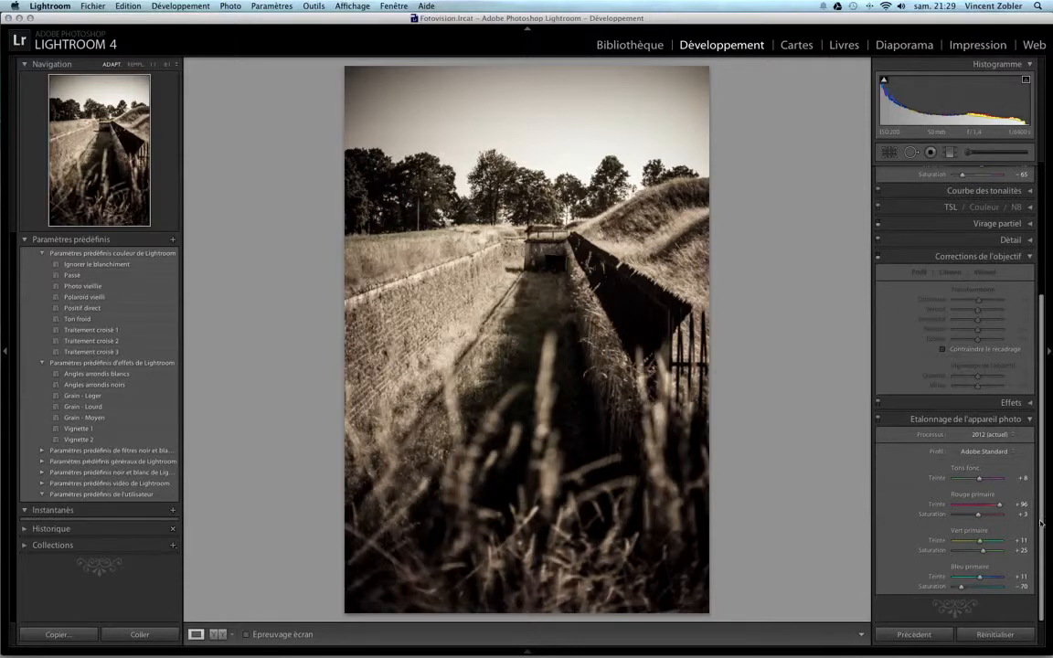
left_click(986, 453)
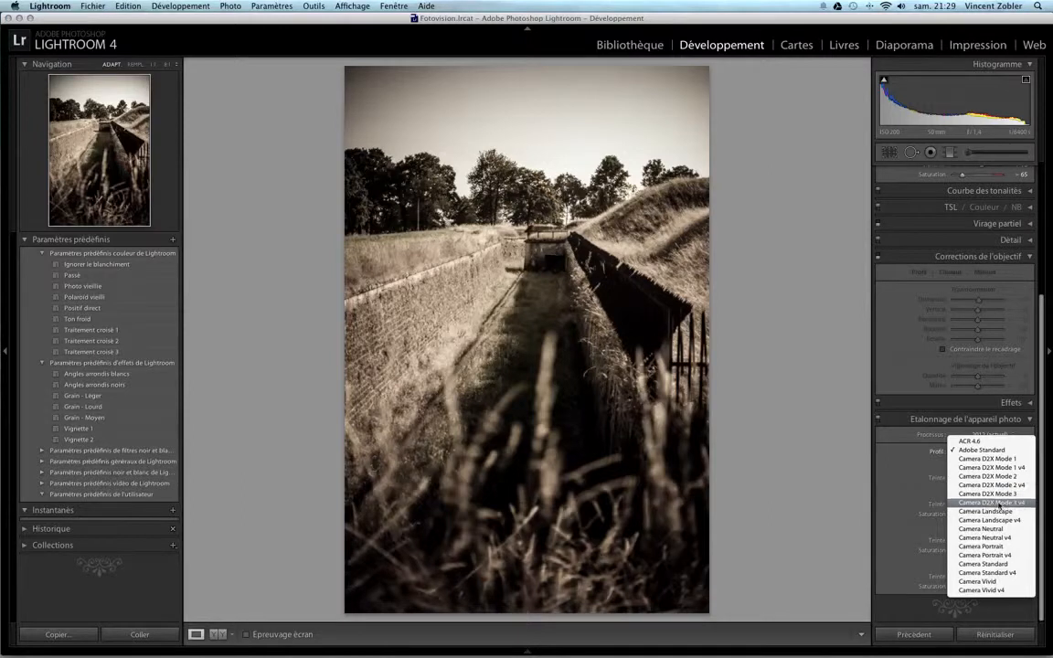
left_click(988, 547)
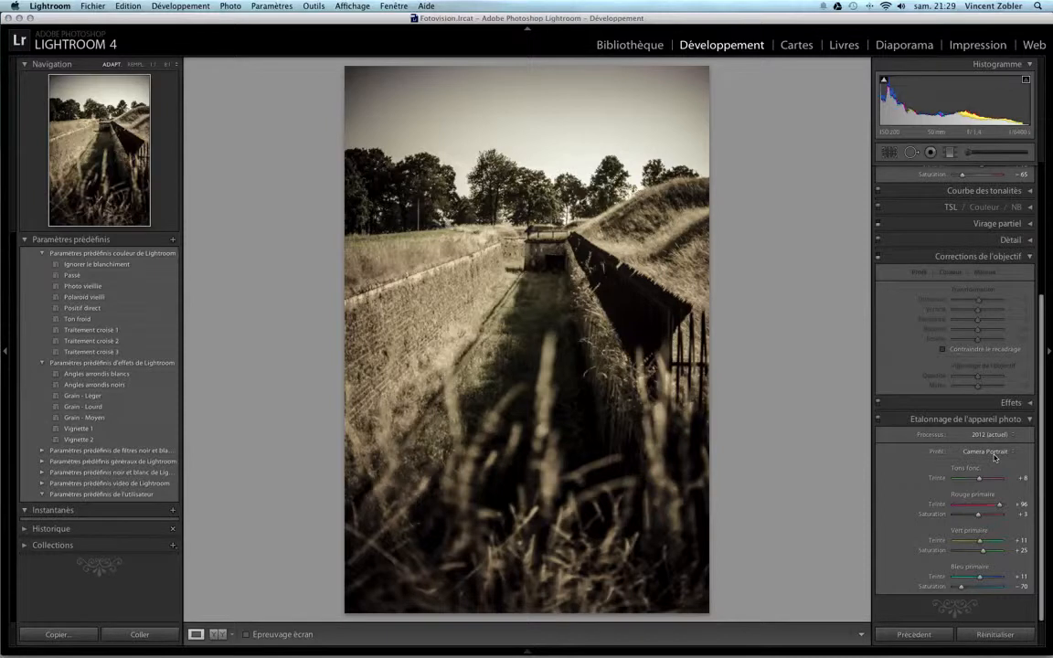
left_click(878, 418)
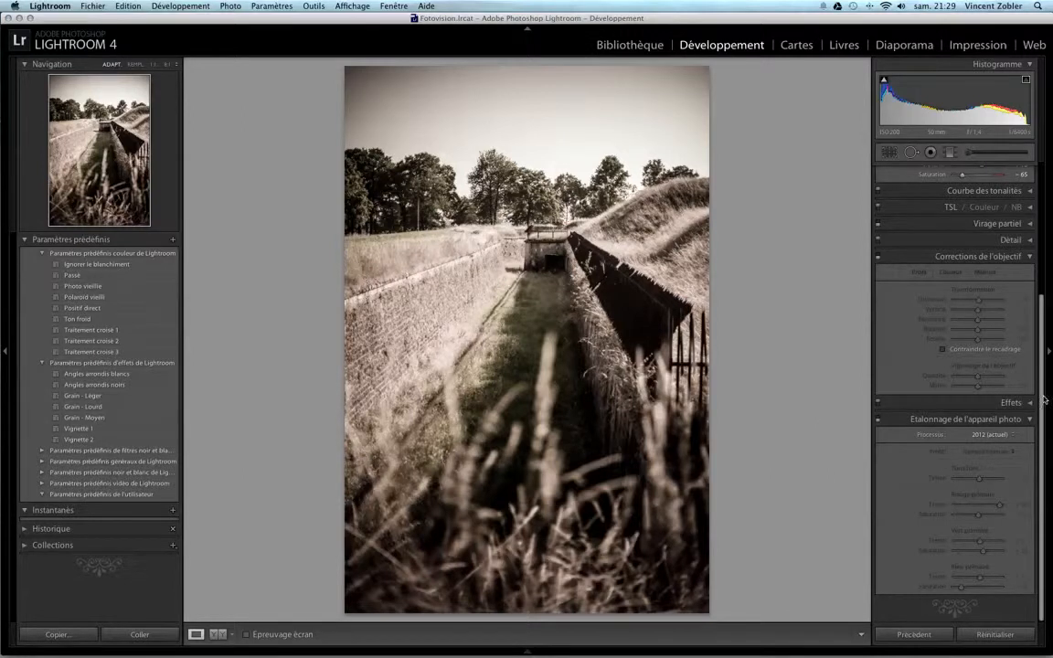
Compare the original and edited photo side by side in the Avant et après view
left_click_drag(1042, 399, 1050, 196)
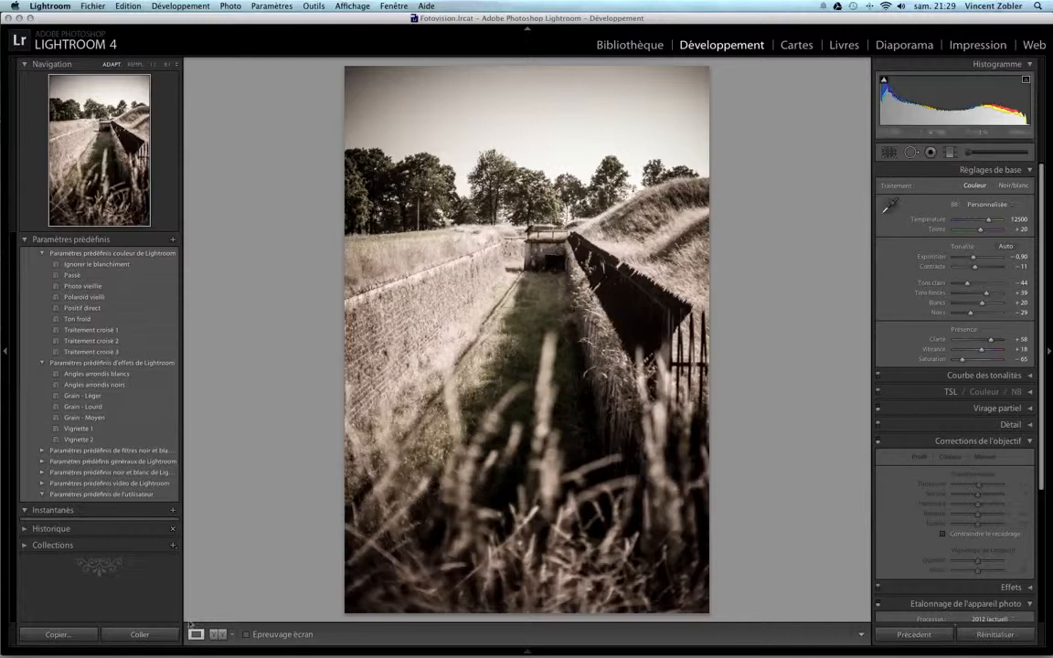
left_click(221, 634)
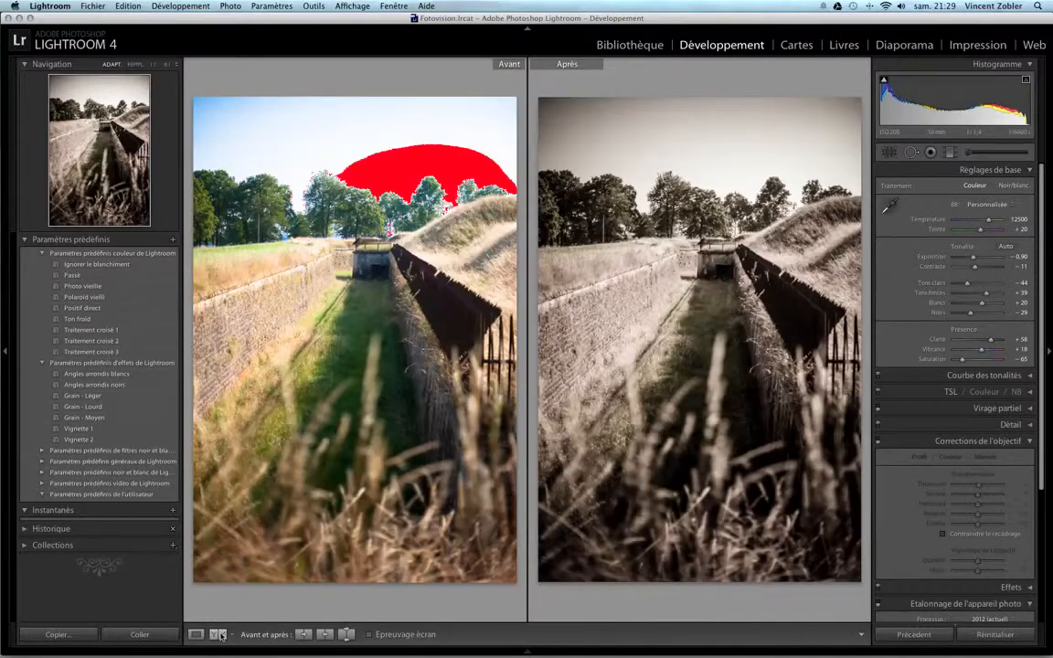